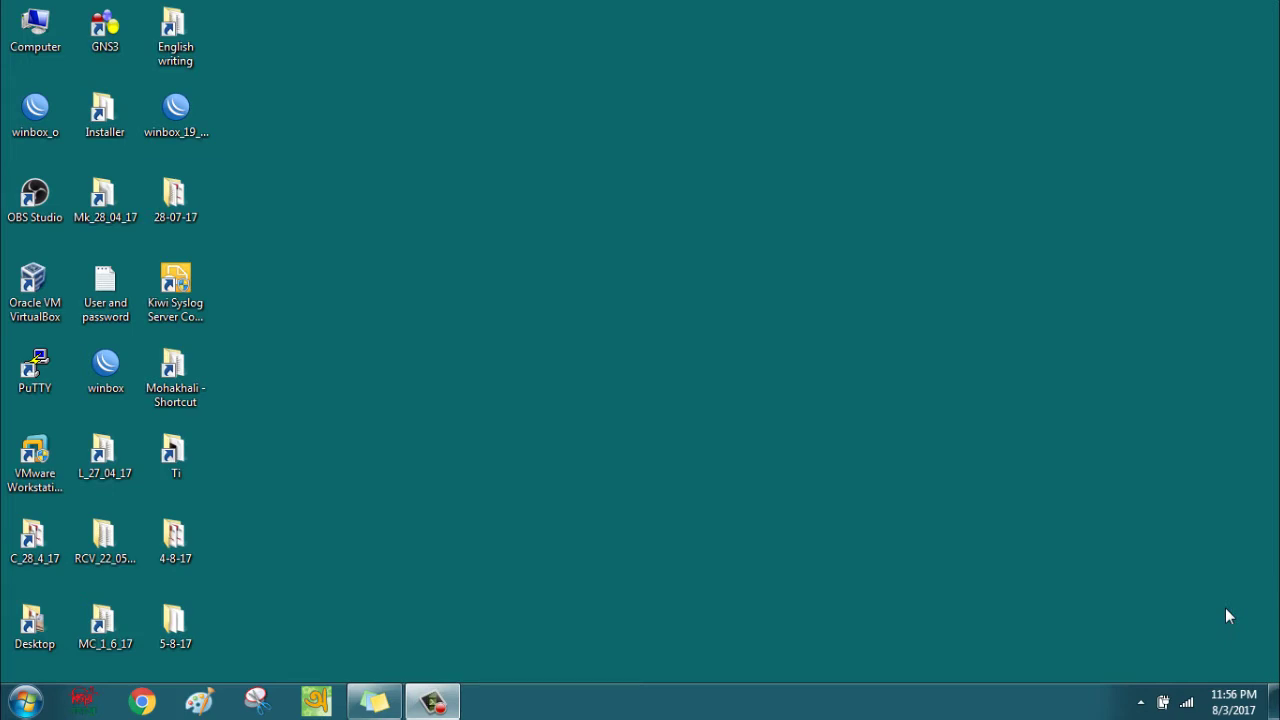
Launch WinBox, log in to the router at 192.168.88.1 with its password, and maximize the window.
{"action": "left_click", "coordinate": [124, 375]}
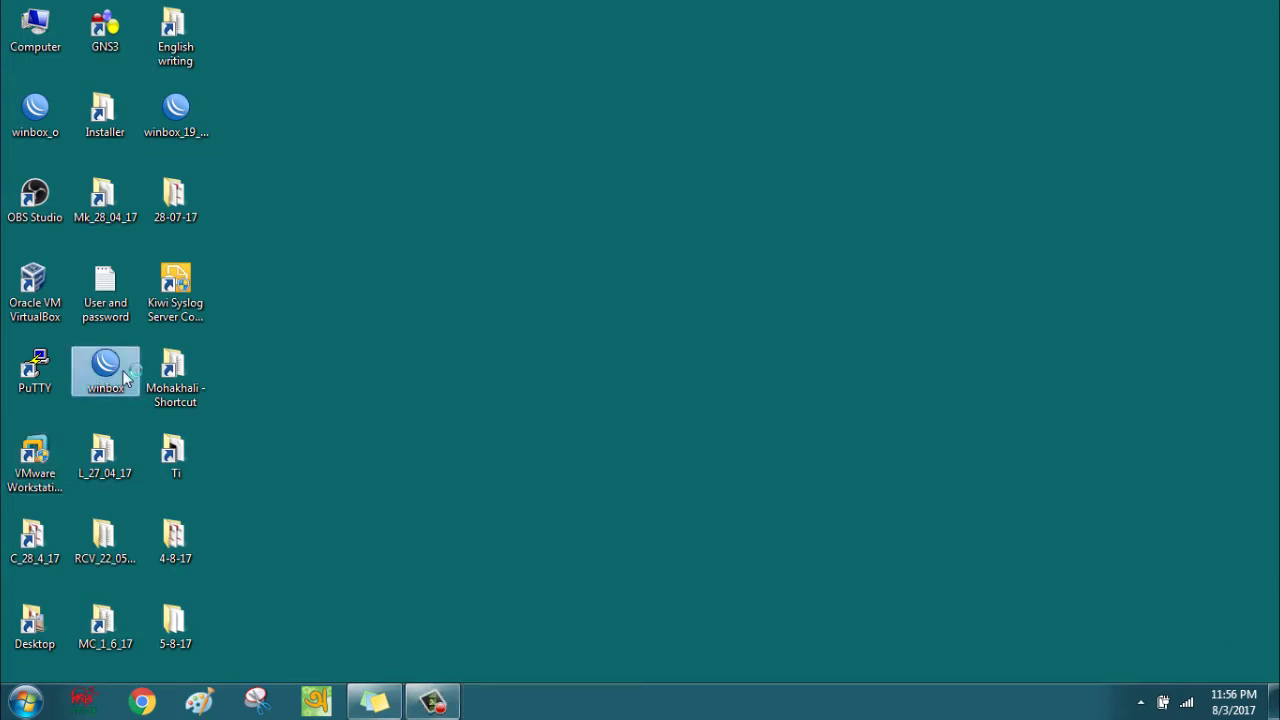
{"action": "double_click", "coordinate": [122, 375]}
{"action": "left_click", "coordinate": [352, 126]}
{"action": "type", "text": "1"}
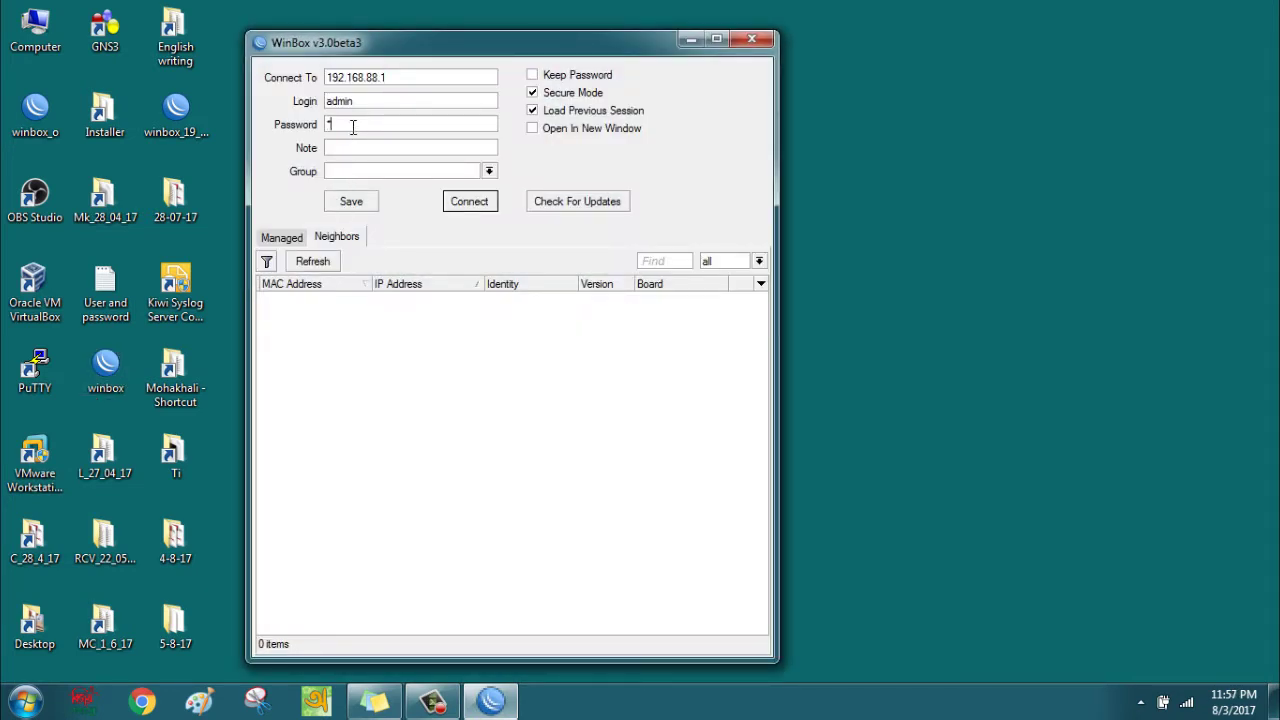
{"action": "type", "text": "2345678"}
{"action": "key", "text": "Return"}
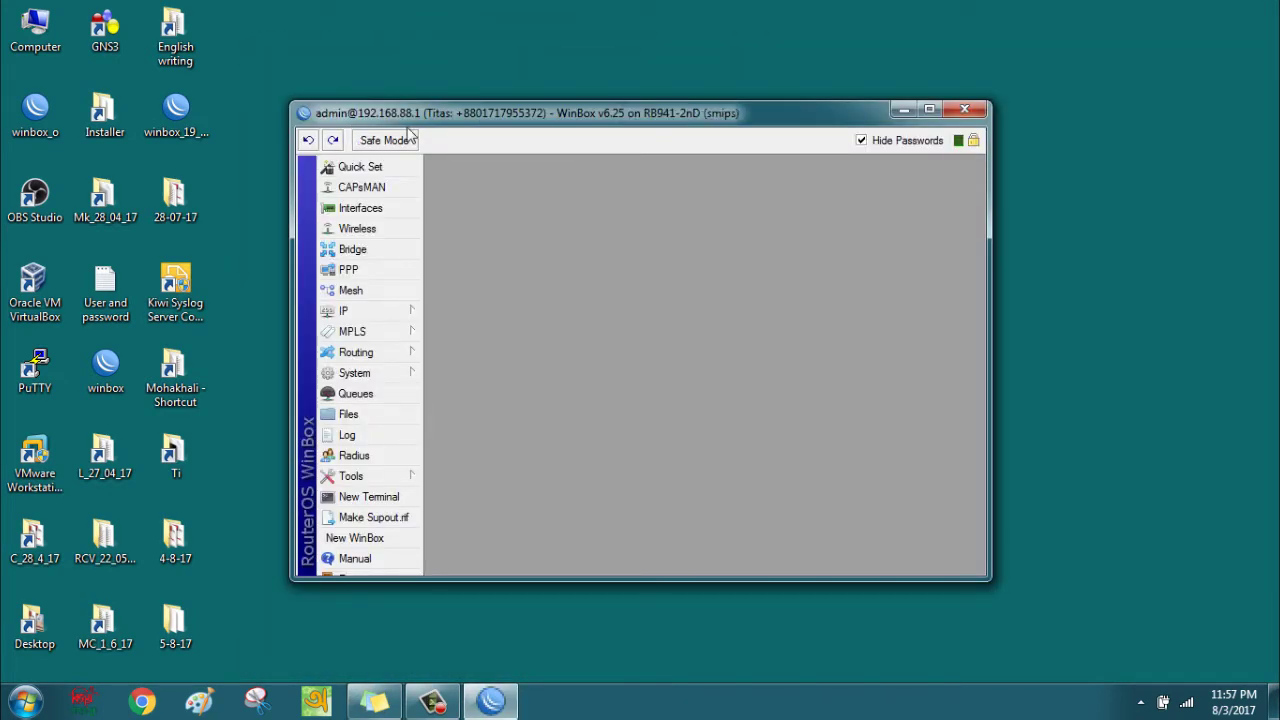
{"action": "left_click", "coordinate": [929, 108]}
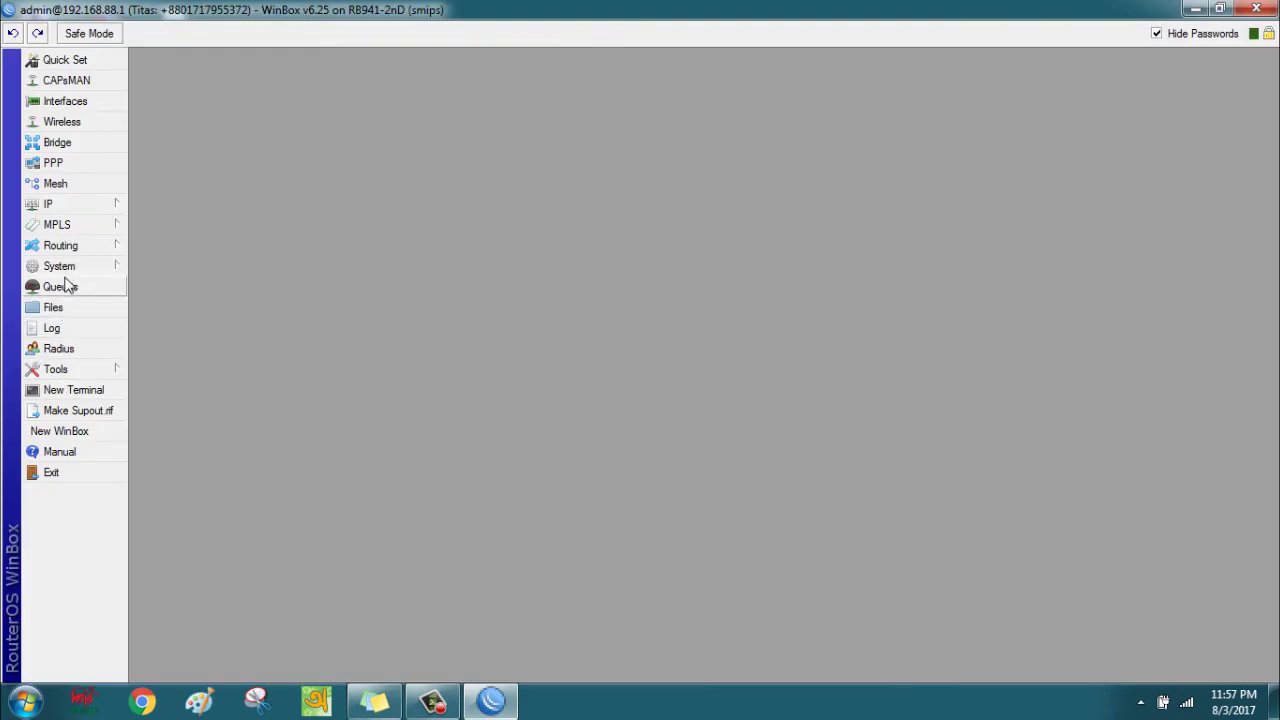
Open the Email Settings dialog from the Tools menu.
{"action": "left_click", "coordinate": [67, 375]}
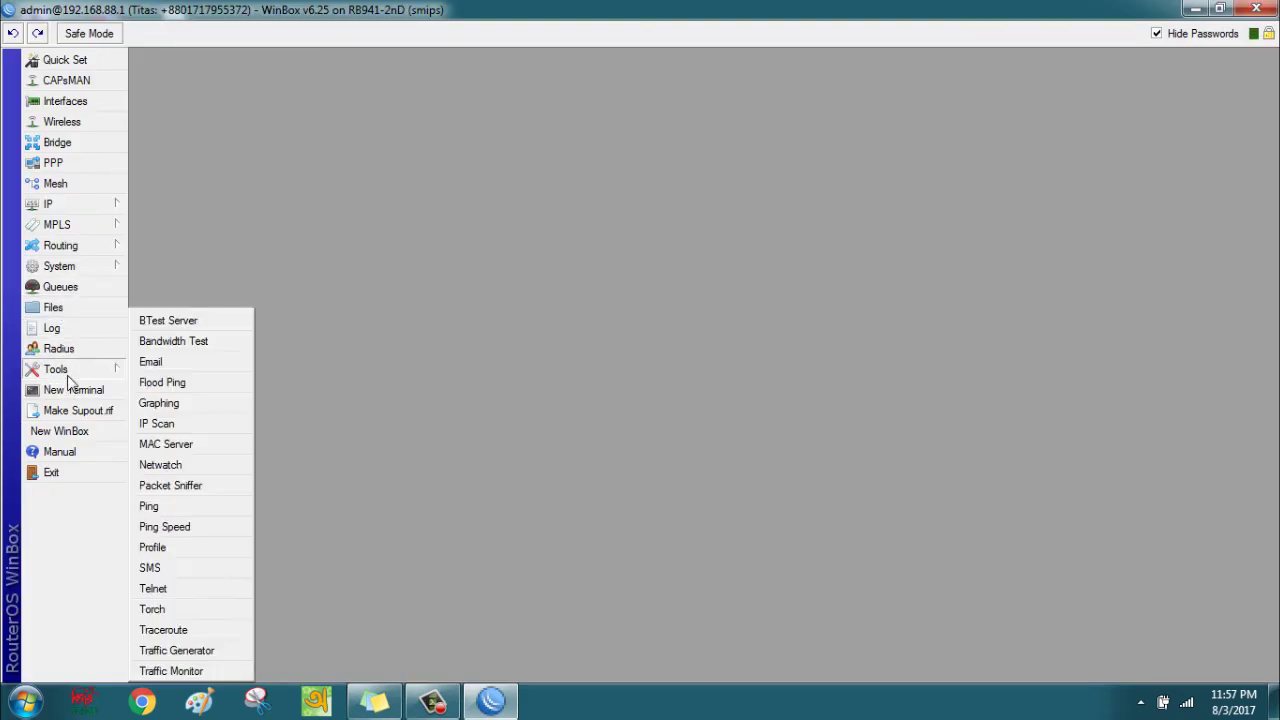
{"action": "left_click", "coordinate": [152, 362]}
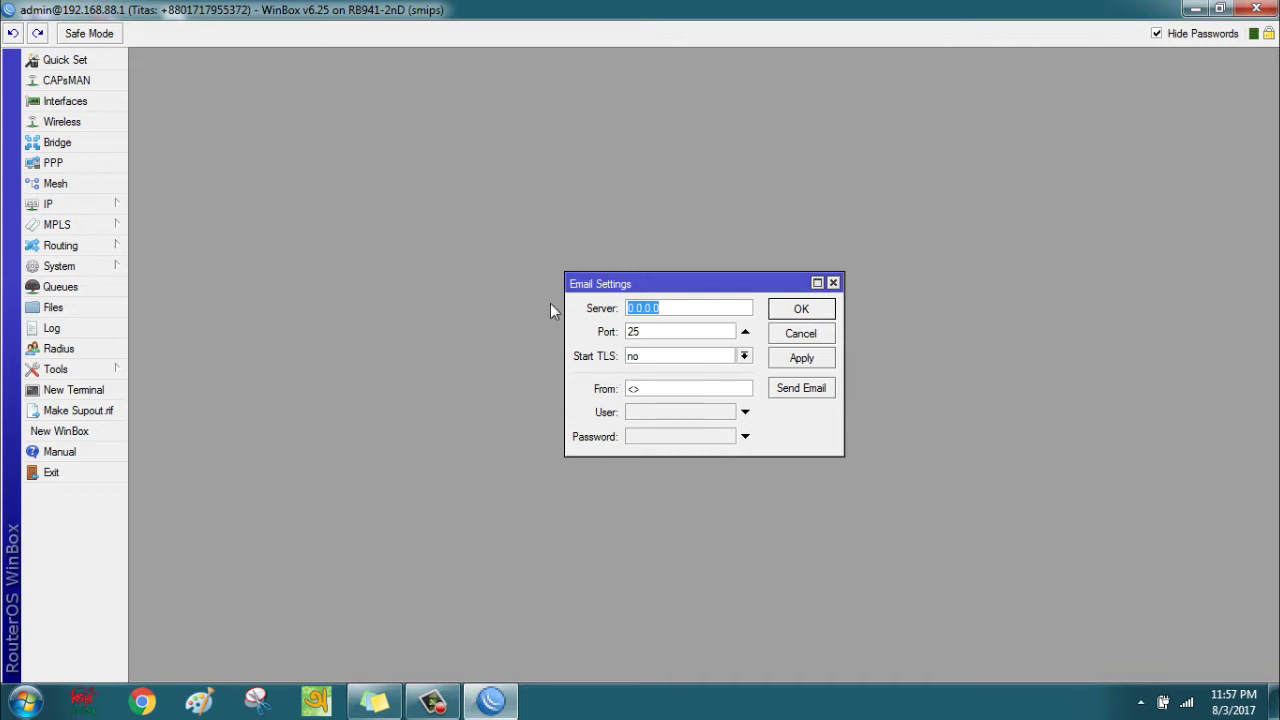
Replace the server address 0.0.0.0 with smtp.gmail.com and bring up the Windows search.
{"action": "left_click", "coordinate": [661, 308]}
{"action": "left_click_drag", "start_coordinate": [661, 308], "coordinate": [621, 312]}
{"action": "left_click", "coordinate": [25, 702]}
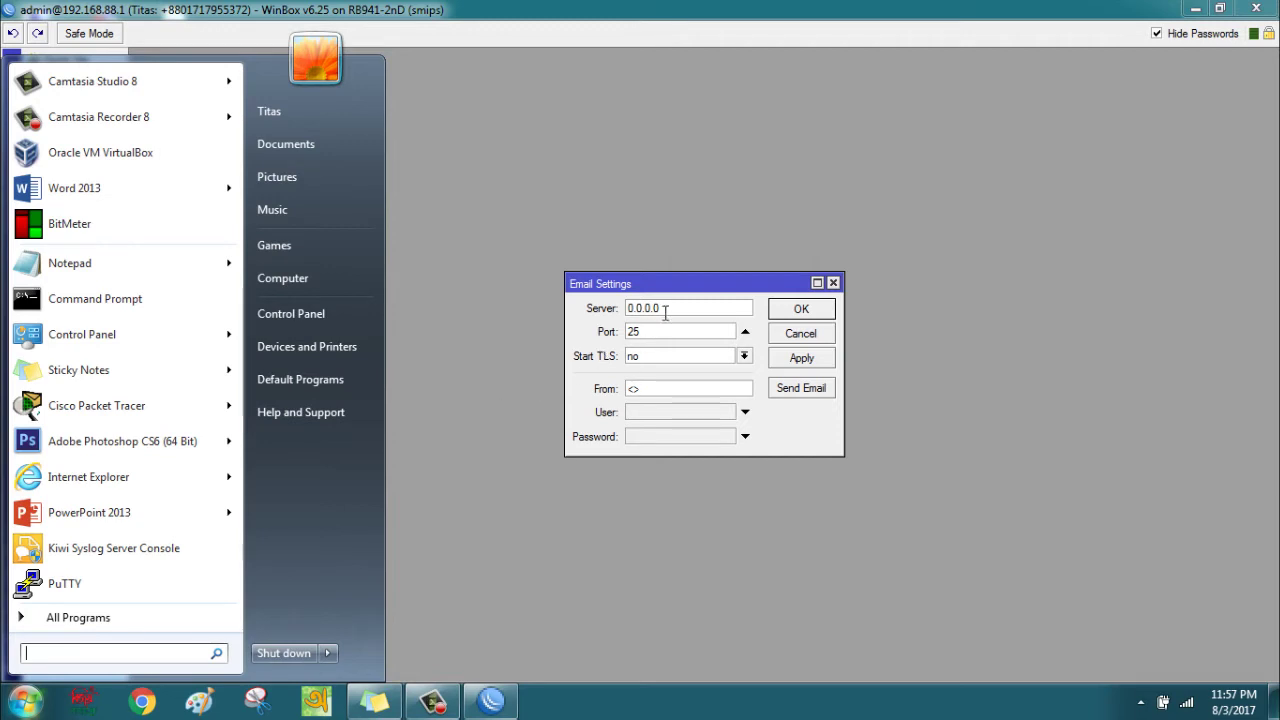
{"action": "left_click_drag", "start_coordinate": [663, 306], "coordinate": [612, 303]}
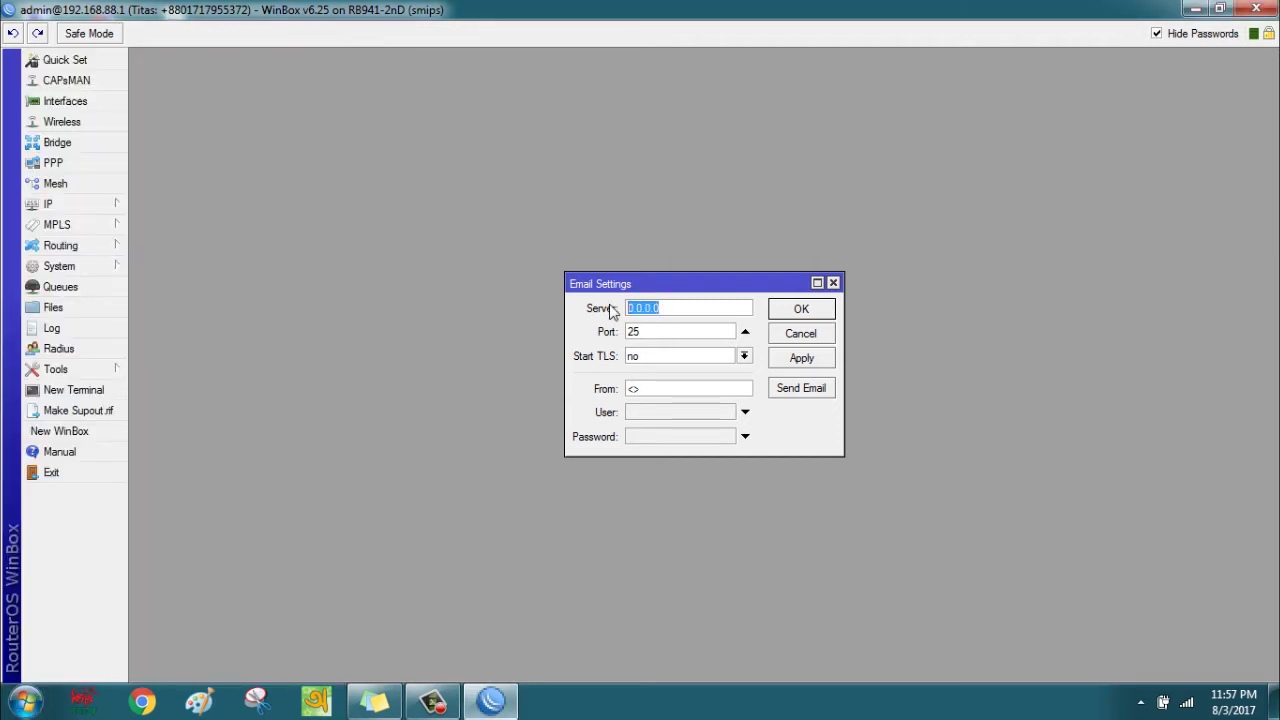
{"action": "type", "text": "smtp.gmail.c"}
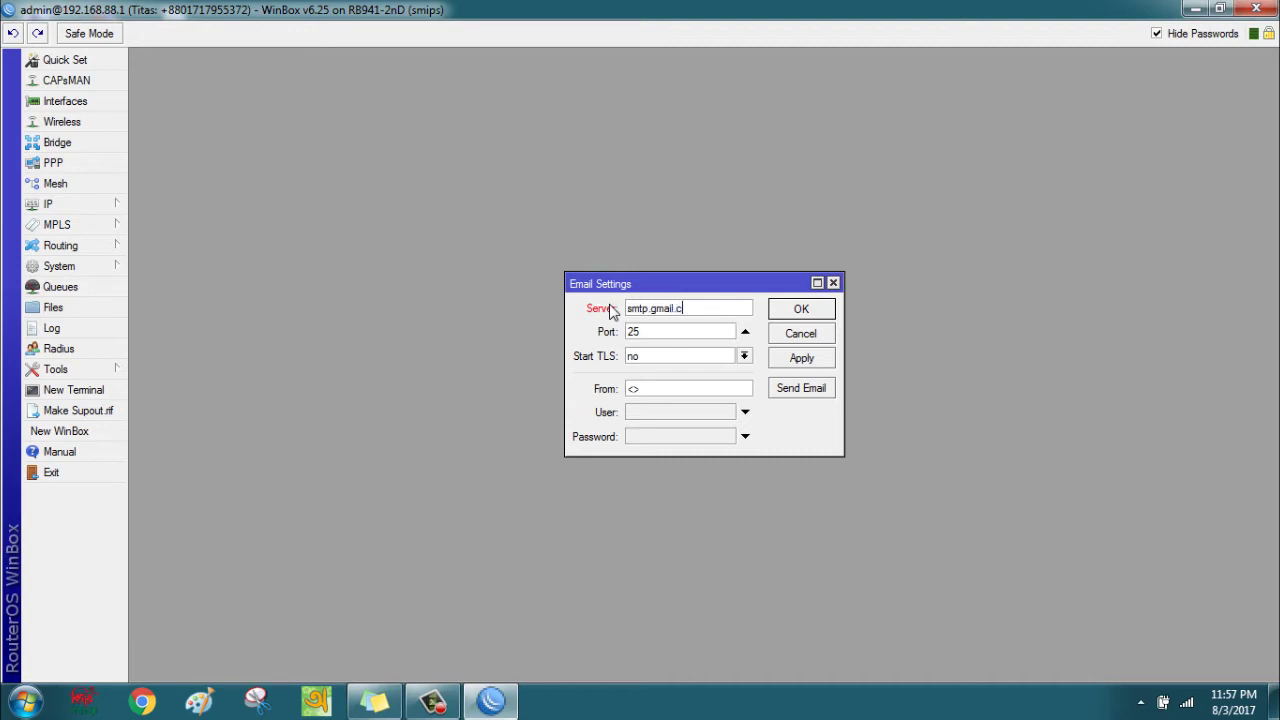
{"action": "type", "text": "om"}
{"action": "left_click_drag", "start_coordinate": [708, 314], "coordinate": [614, 316]}
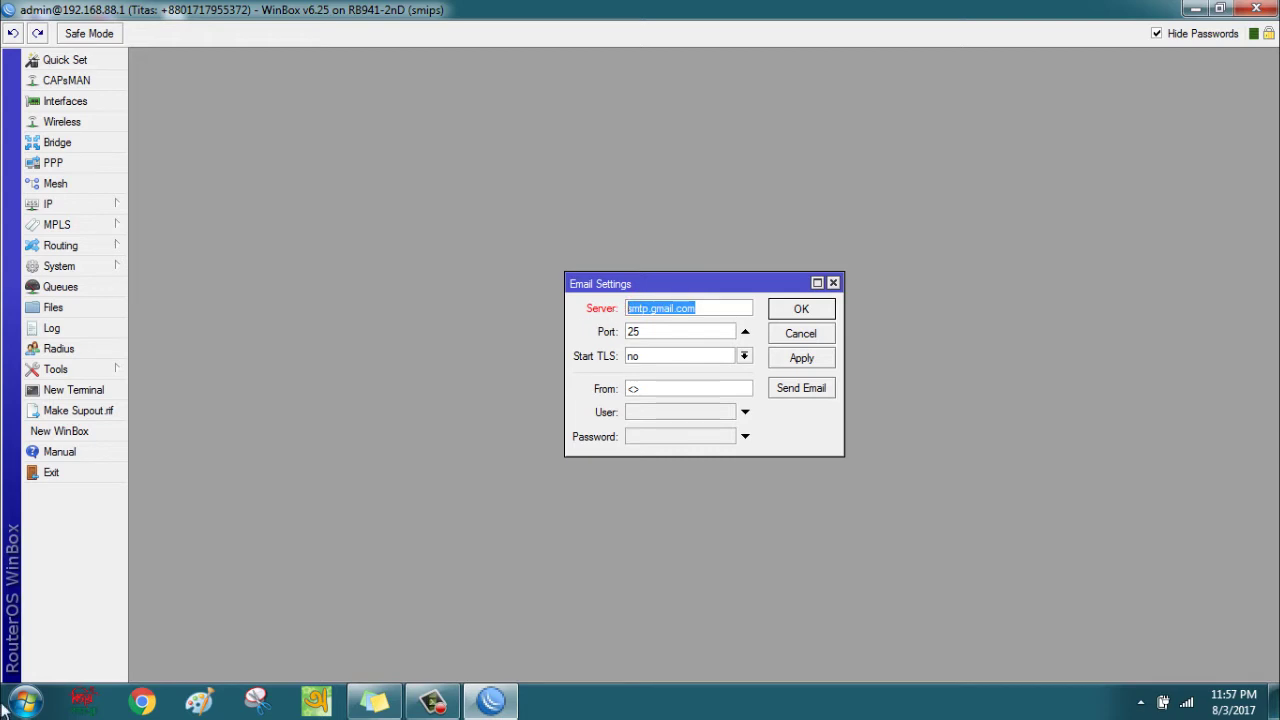
{"action": "left_click", "coordinate": [24, 703]}
Run 'ping smtp.gmail.com' in a Command Prompt.
{"action": "type", "text": "cmd"}
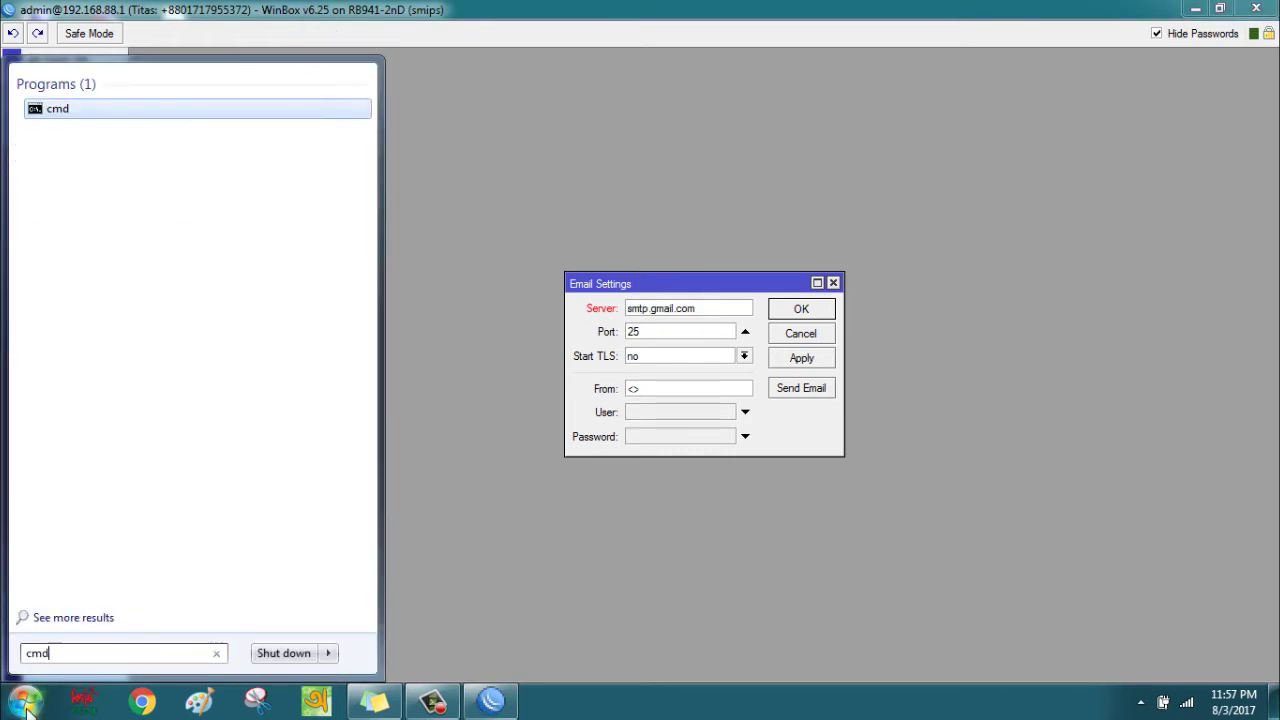
{"action": "key", "text": "Return"}
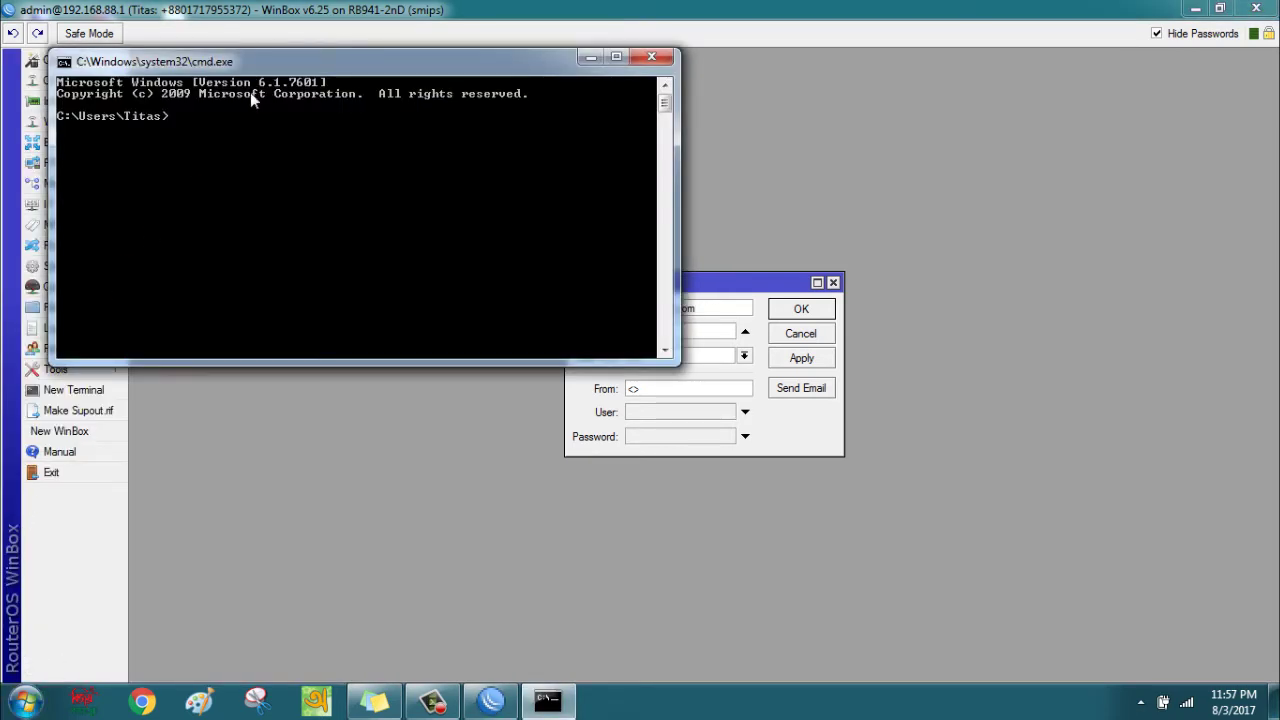
{"action": "type", "text": "ping smtp.gmail.com"}
{"action": "key", "text": "Return"}
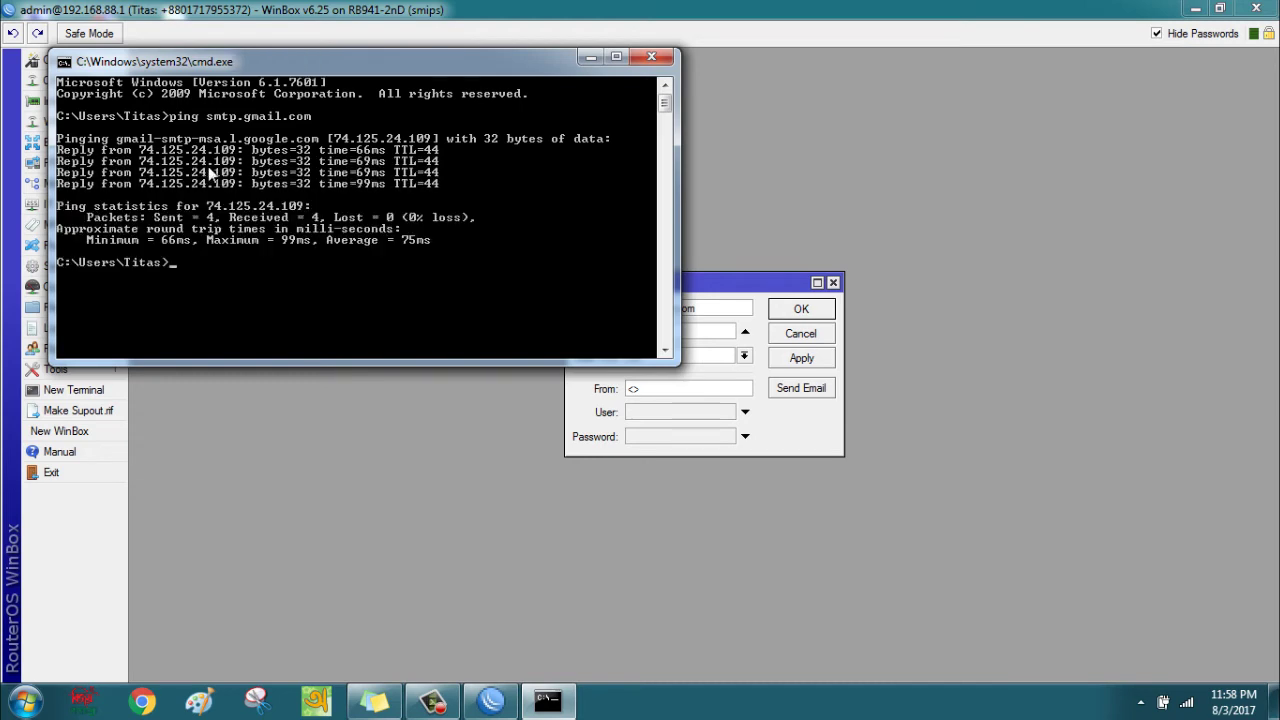
Copy the resolved address 74.125.24.109 from a ping reply and return to Email Settings.
{"action": "right_click", "coordinate": [209, 160]}
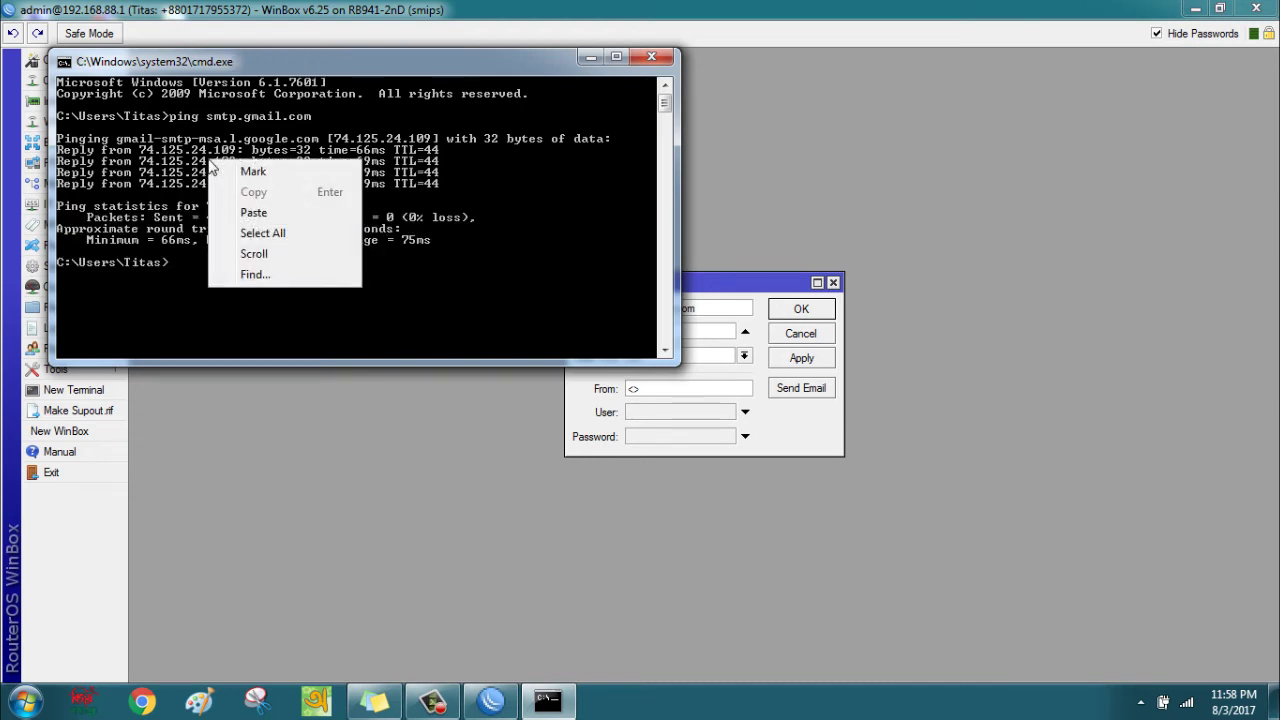
{"action": "left_click", "coordinate": [265, 171]}
{"action": "left_click_drag", "start_coordinate": [238, 150], "coordinate": [146, 152]}
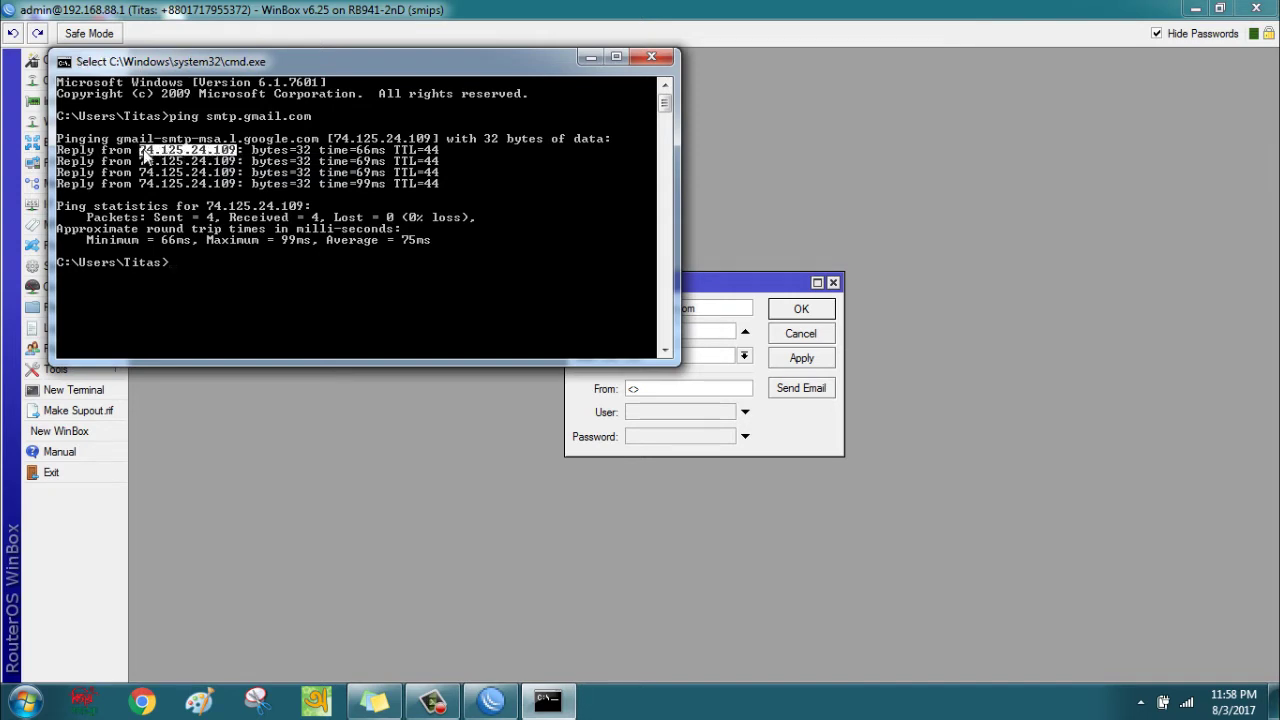
{"action": "key", "text": "Return"}
{"action": "left_click", "coordinate": [716, 310]}
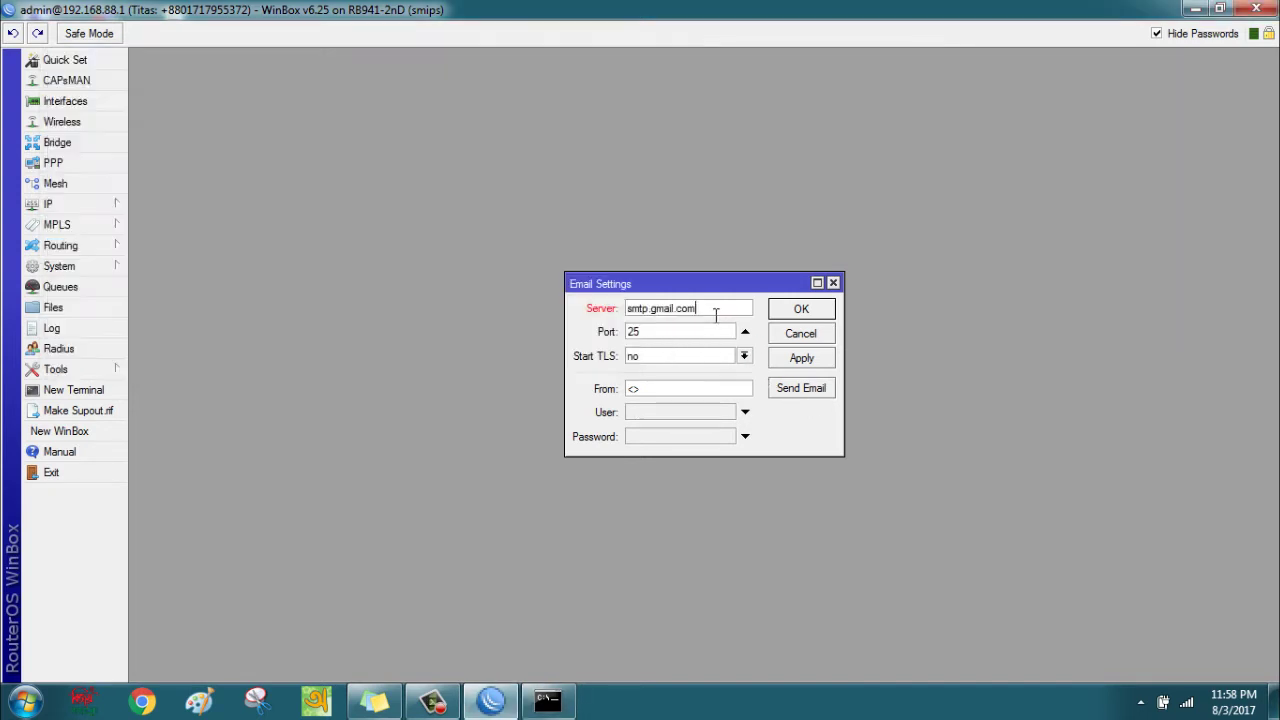
Paste 74.125.24.109 as the server, set the port to 587, and turn Start TLS on.
{"action": "left_click_drag", "start_coordinate": [716, 310], "coordinate": [630, 308]}
{"action": "right_click", "coordinate": [630, 315]}
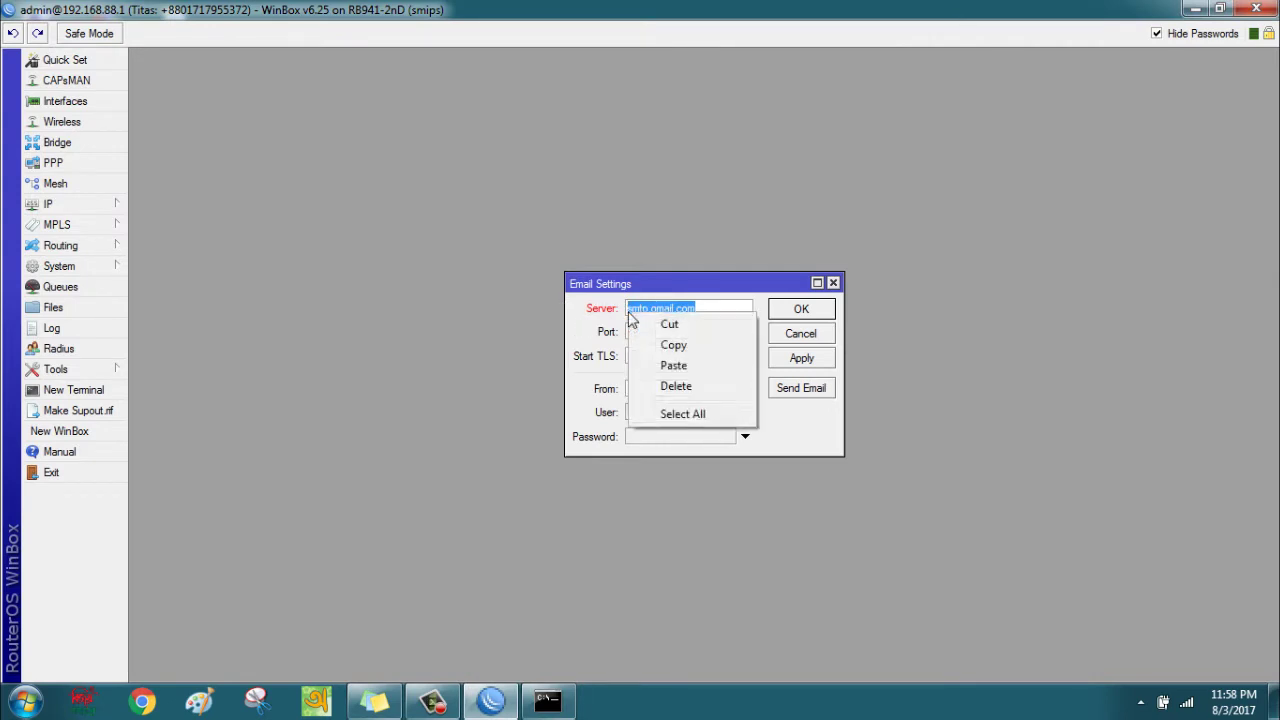
{"action": "left_click", "coordinate": [671, 364]}
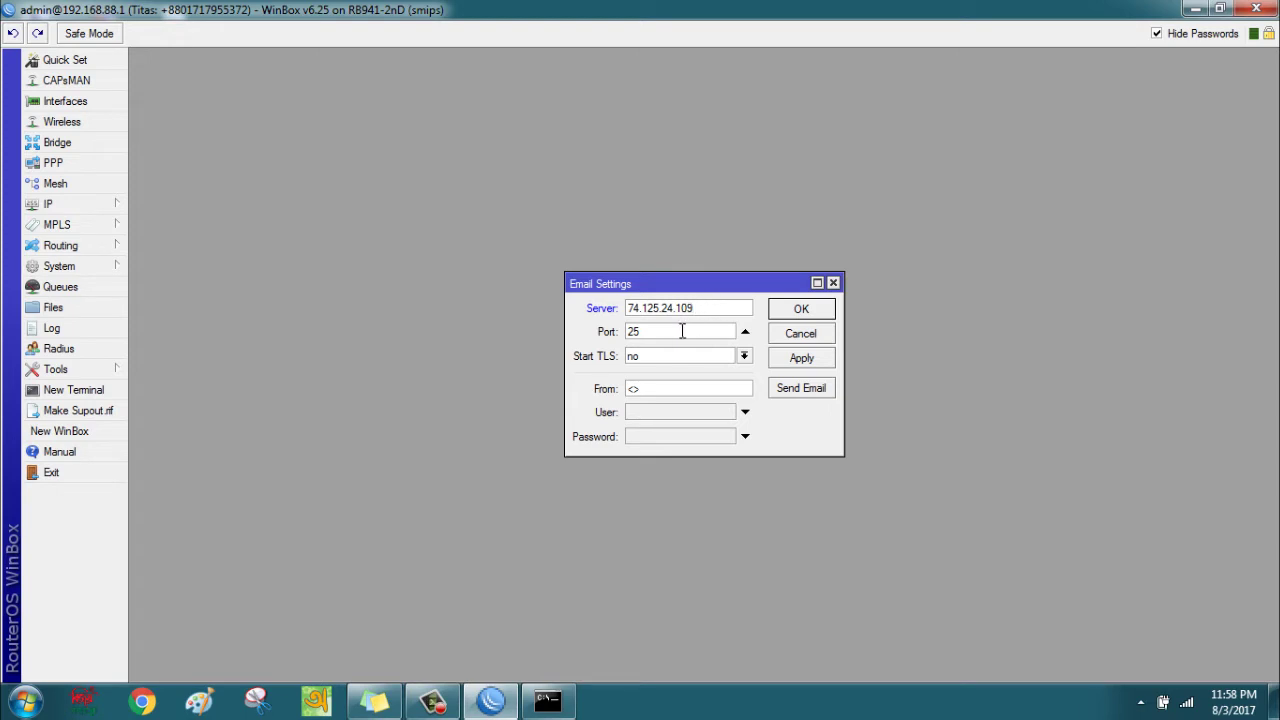
{"action": "left_click_drag", "start_coordinate": [652, 335], "coordinate": [619, 338]}
{"action": "type", "text": "587"}
{"action": "left_click", "coordinate": [744, 357]}
{"action": "left_click", "coordinate": [694, 399]}
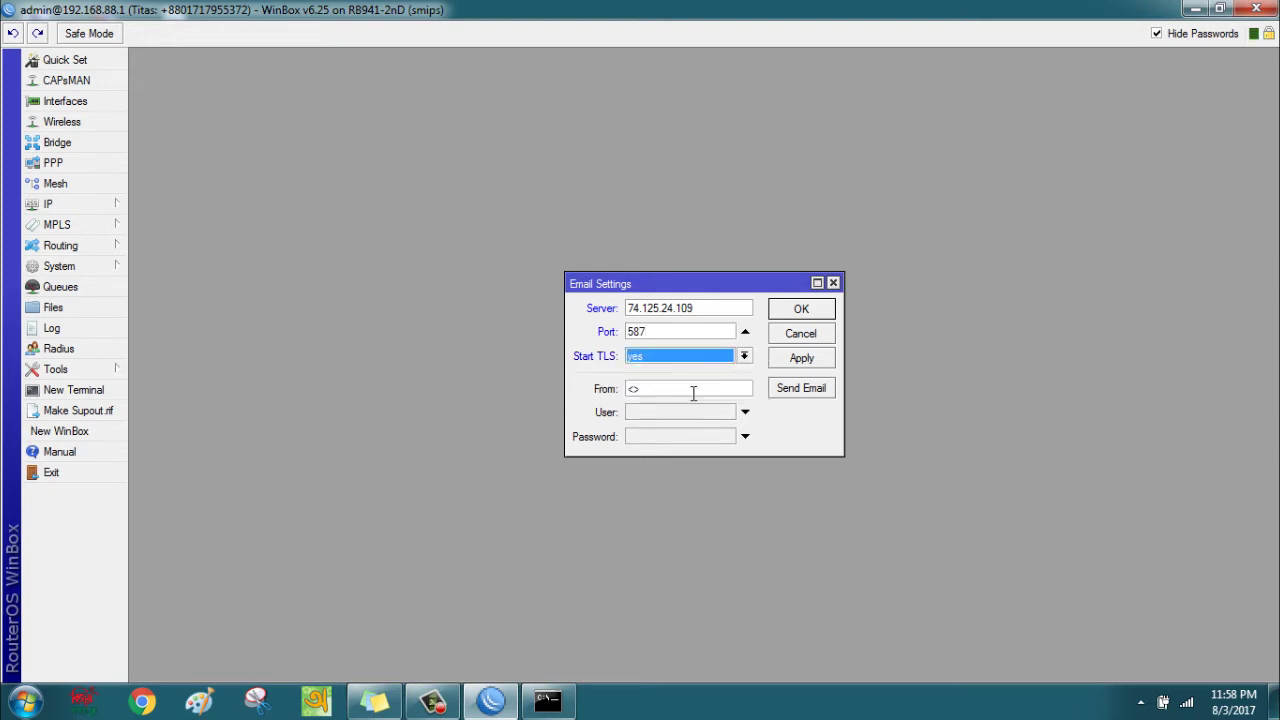
{"action": "left_click", "coordinate": [634, 392]}
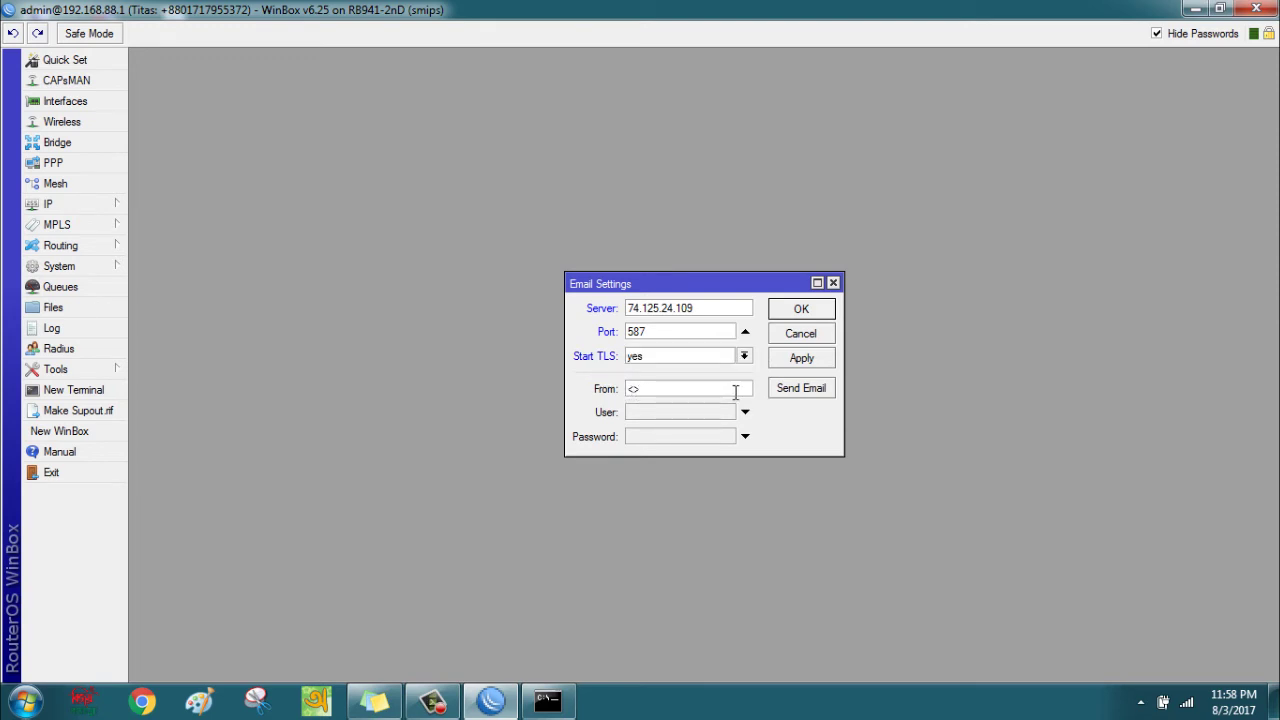
Enter the Gmail sender address, Gmail user name and account password, then apply and save.
{"action": "left_click", "coordinate": [684, 418]}
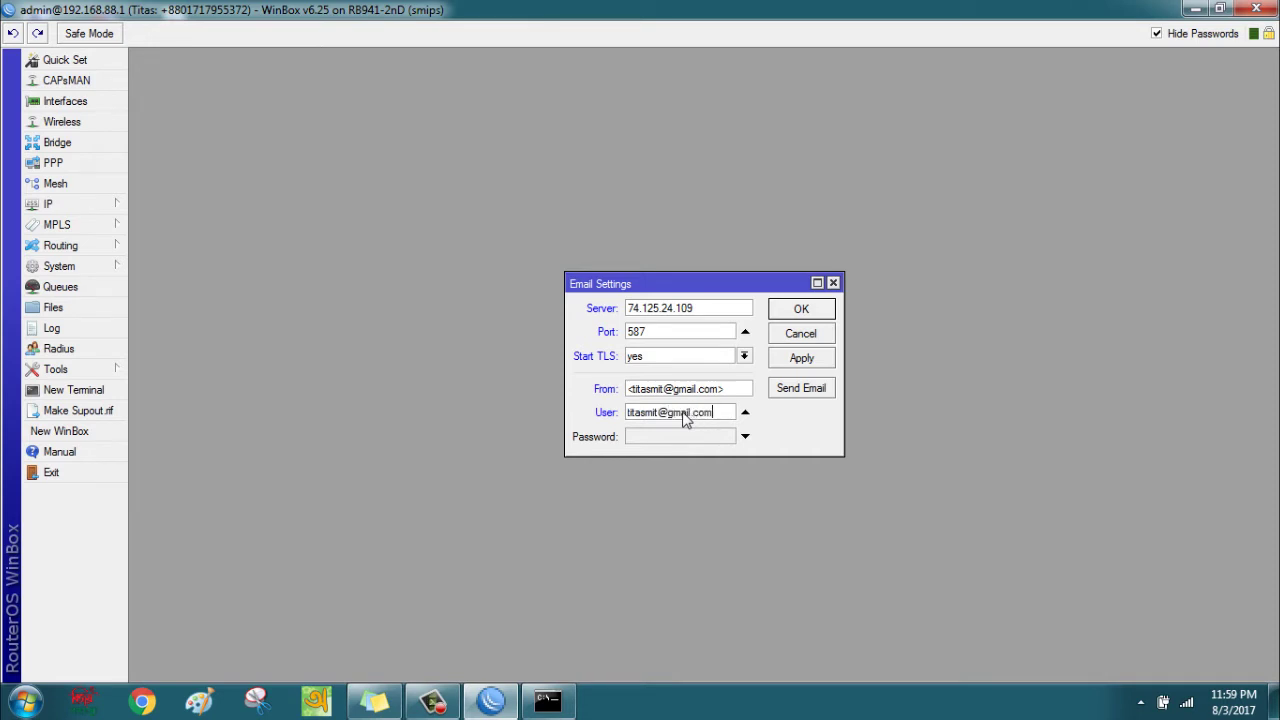
{"action": "left_click", "coordinate": [682, 442]}
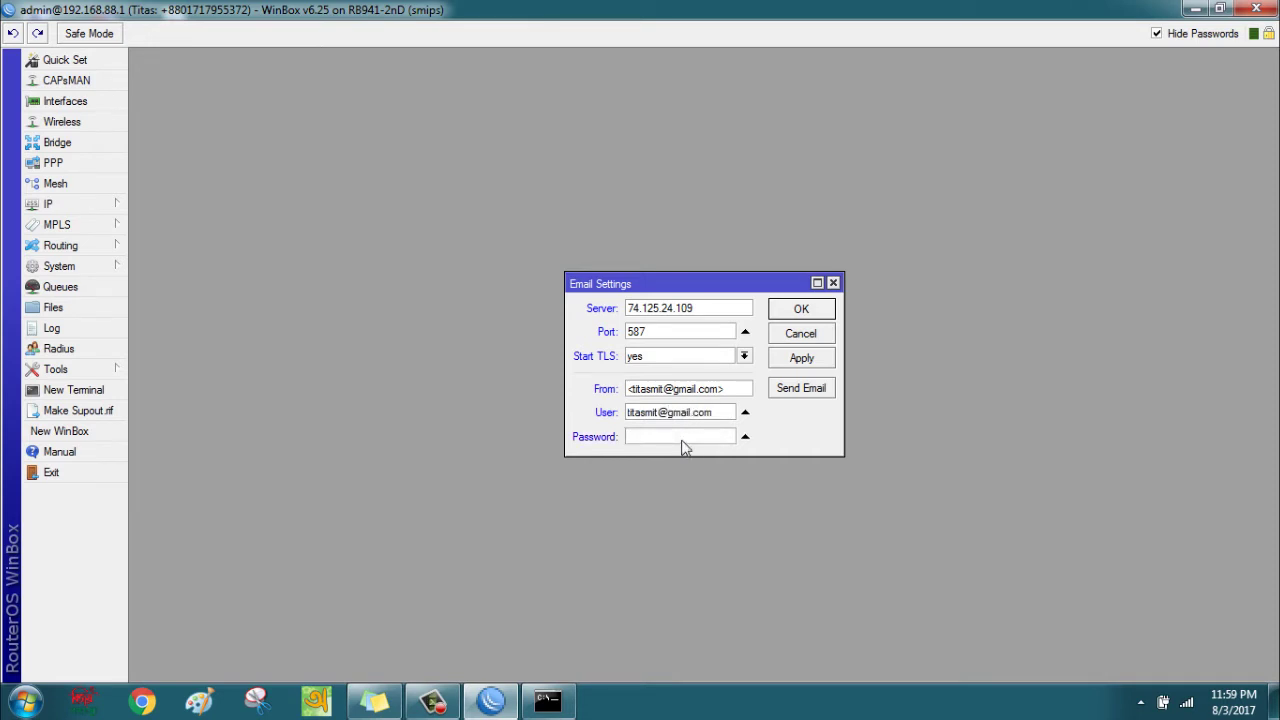
{"action": "type", "text": "***********"}
{"action": "left_click", "coordinate": [804, 357]}
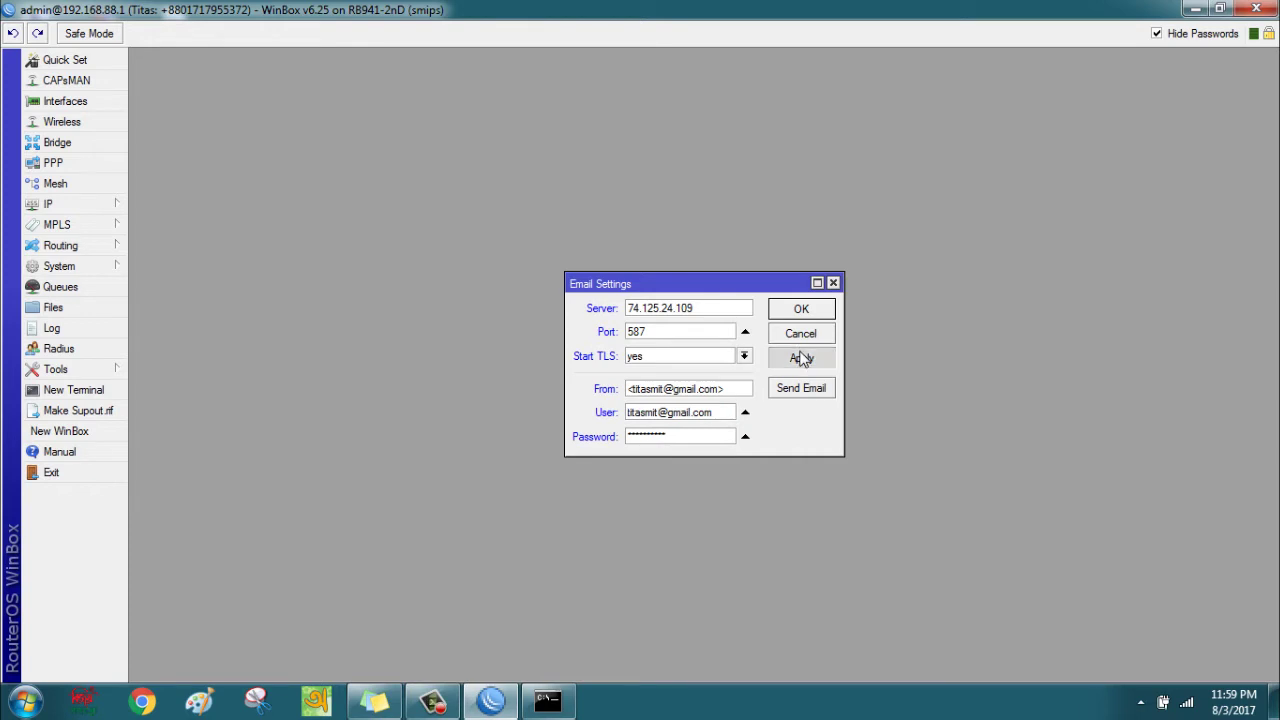
{"action": "left_click", "coordinate": [801, 309]}
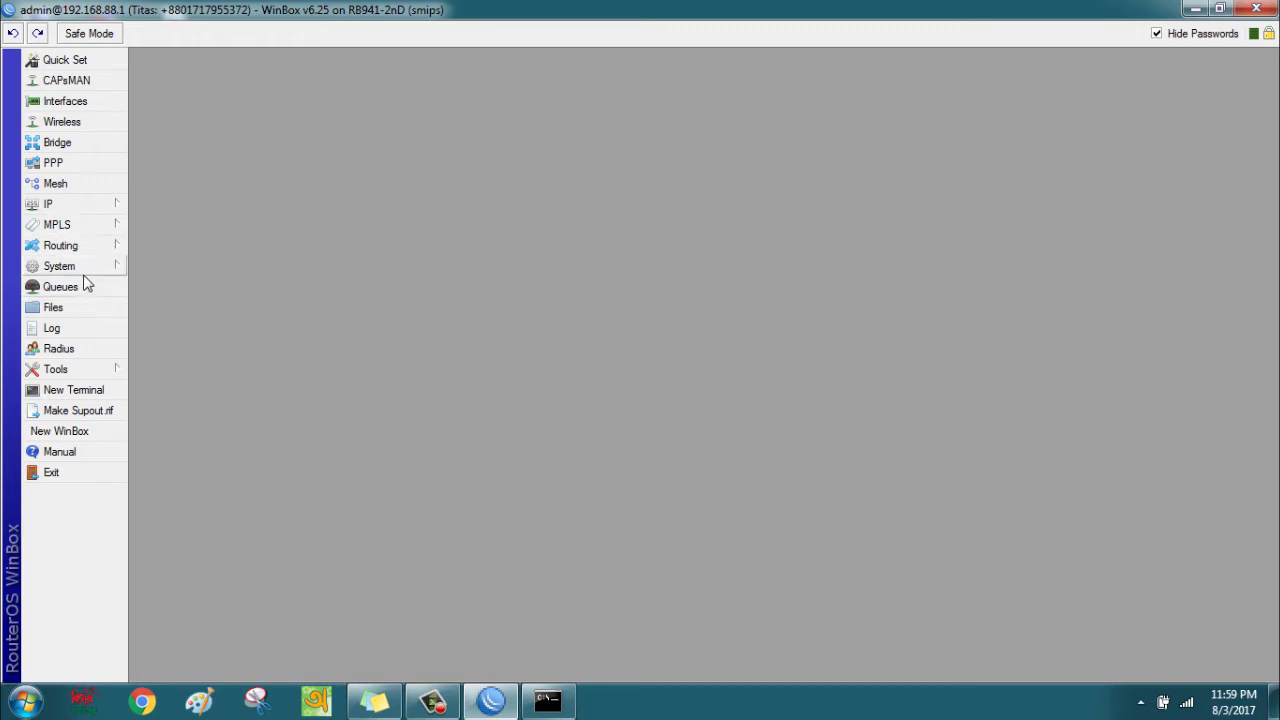
Open the Scheduler from the System menu.
{"action": "left_click", "coordinate": [83, 269]}
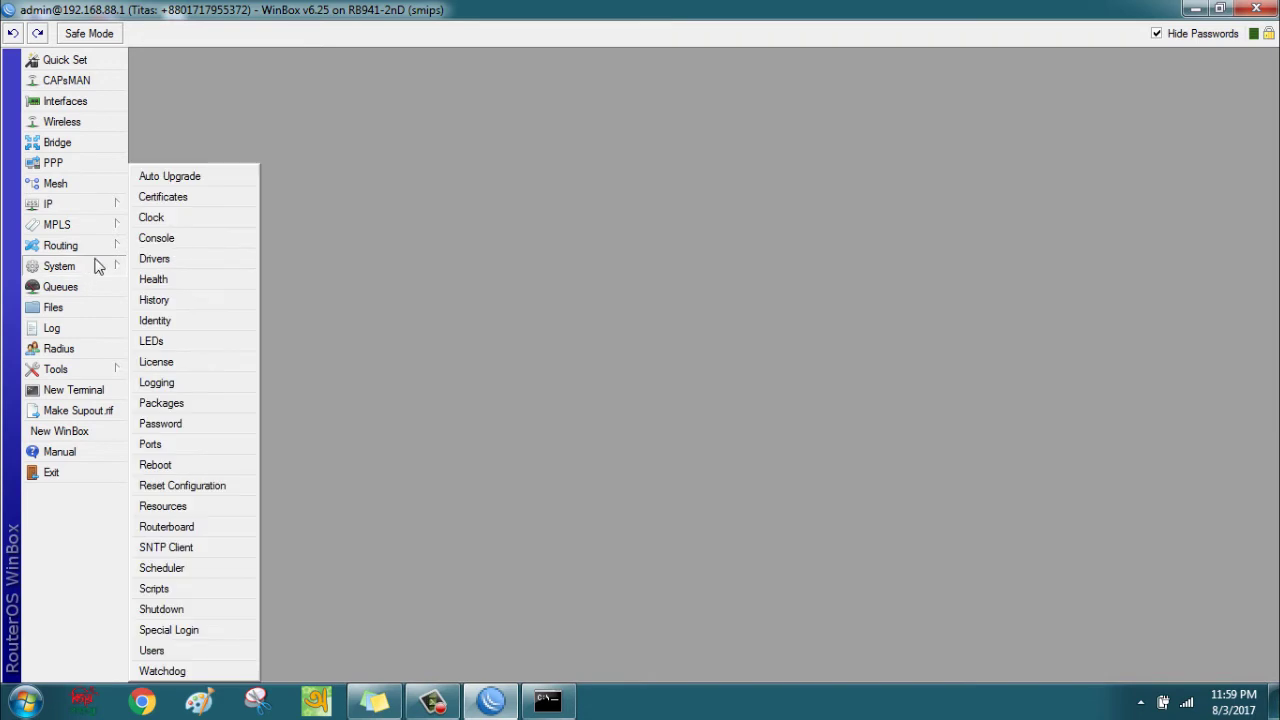
{"action": "left_click", "coordinate": [203, 569]}
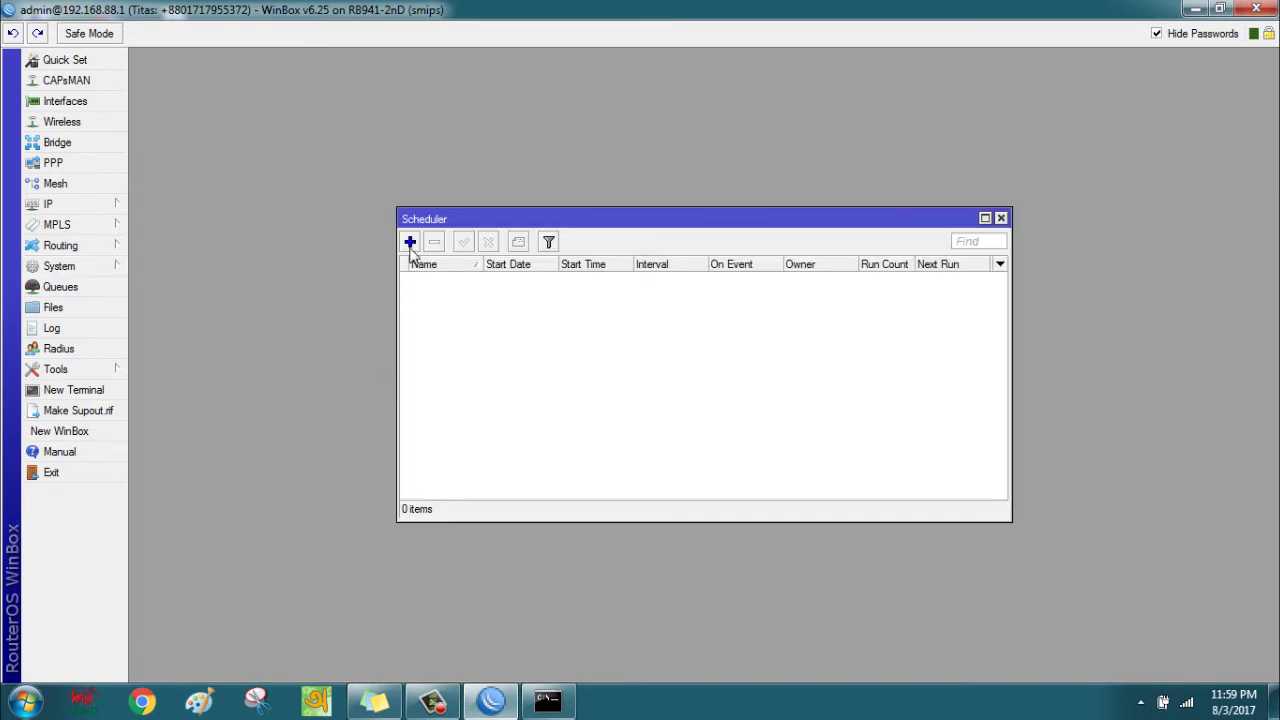
Add a new schedule named backup with start time 00:00:10 and a 10-second interval.
{"action": "left_click", "coordinate": [409, 243]}
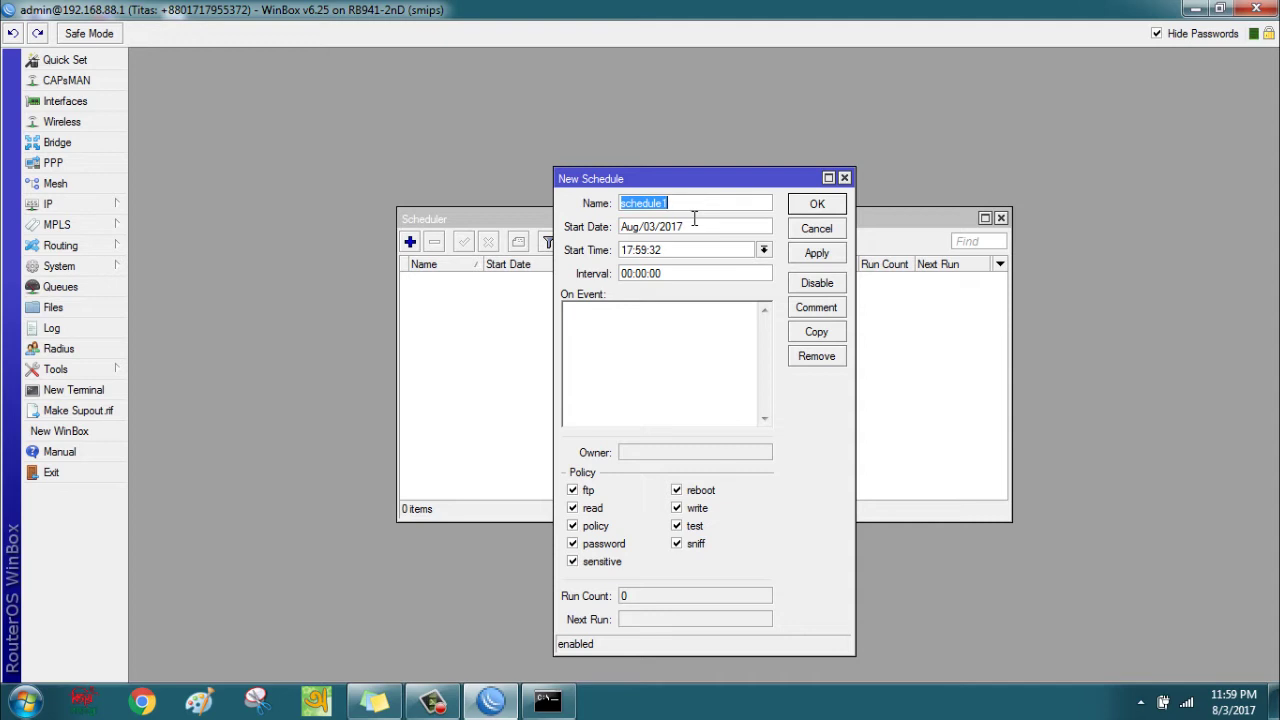
{"action": "type", "text": "backup"}
{"action": "left_click_drag", "start_coordinate": [634, 251], "coordinate": [608, 254]}
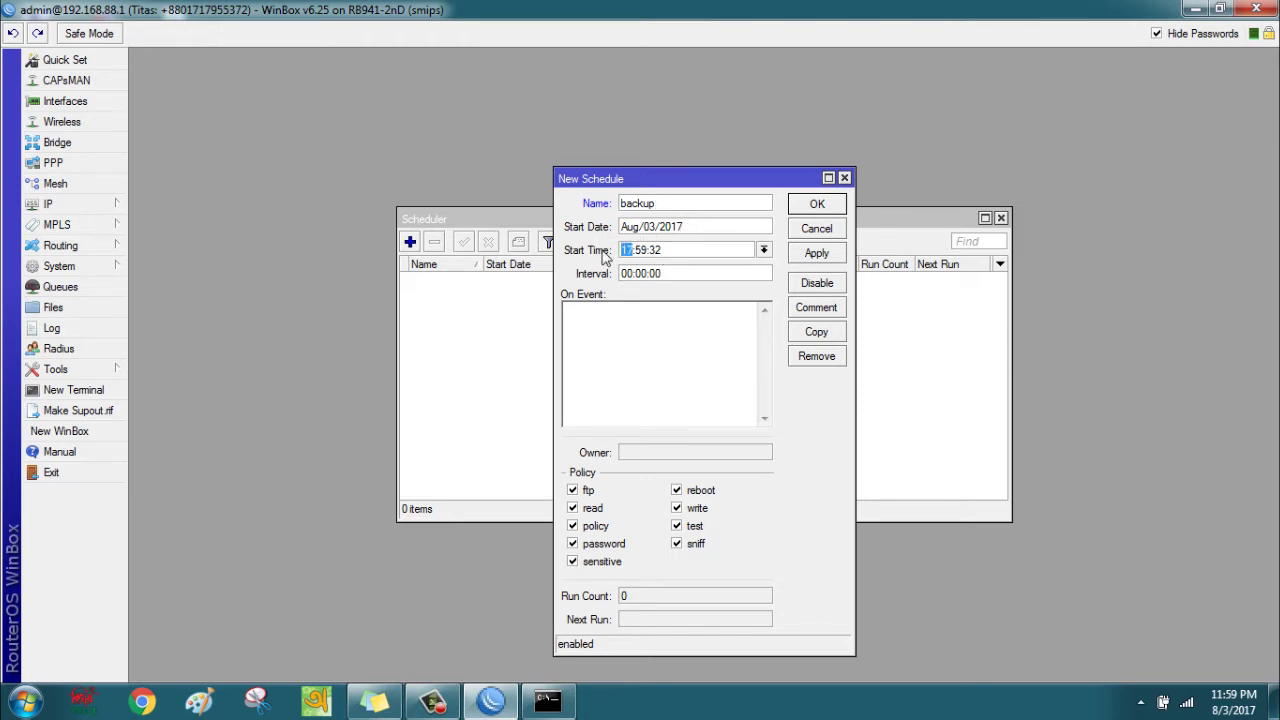
{"action": "type", "text": "00"}
{"action": "type", "text": "0:"}
{"action": "key", "text": "End"}
{"action": "key", "text": "BackSpace"}
{"action": "key", "text": "BackSpace"}
{"action": "key", "text": "BackSpace"}
{"action": "type", "text": "0:10"}
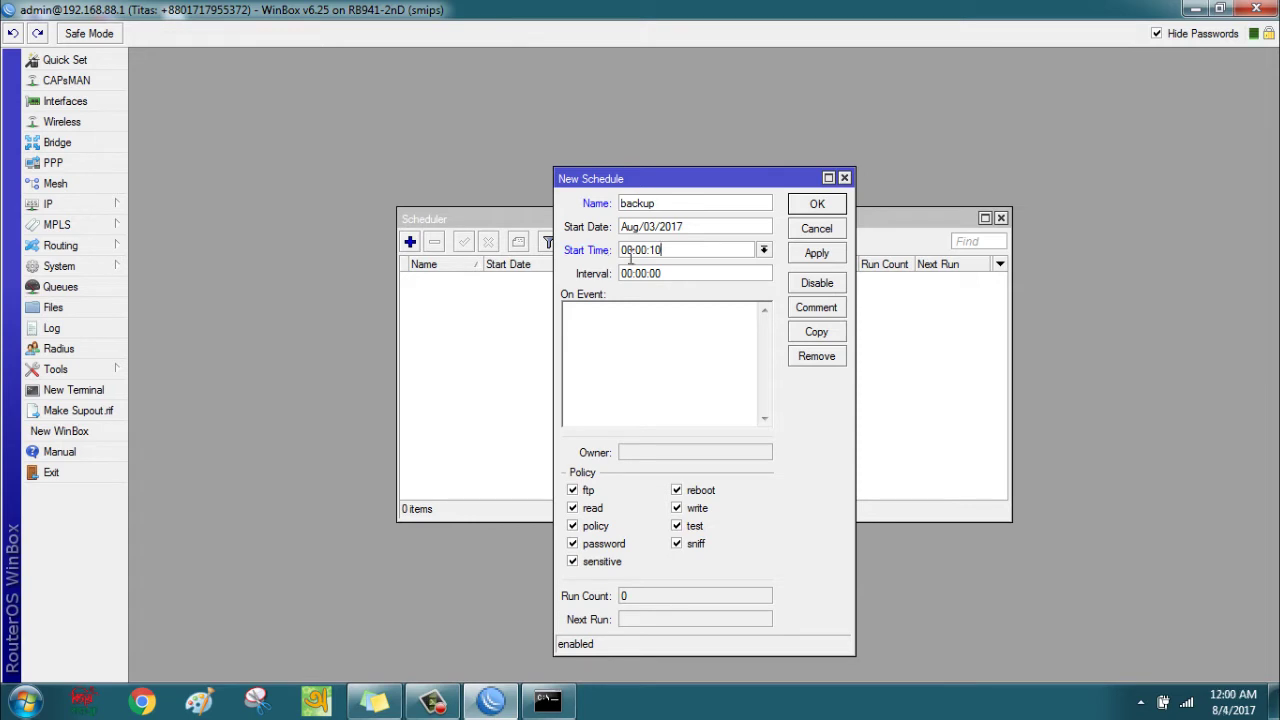
{"action": "left_click", "coordinate": [624, 273]}
{"action": "left_click", "coordinate": [620, 273]}
{"action": "left_click", "coordinate": [661, 272]}
{"action": "key", "text": "BackSpace"}
{"action": "type", "text": "1"}
Set its On Event to 'system backup save name=tsoftit', then apply and close it.
{"action": "type", "text": "sys"}
{"action": "type", "text": "tem ba"}
{"action": "type", "text": "ckup"}
{"action": "type", "text": "save"}
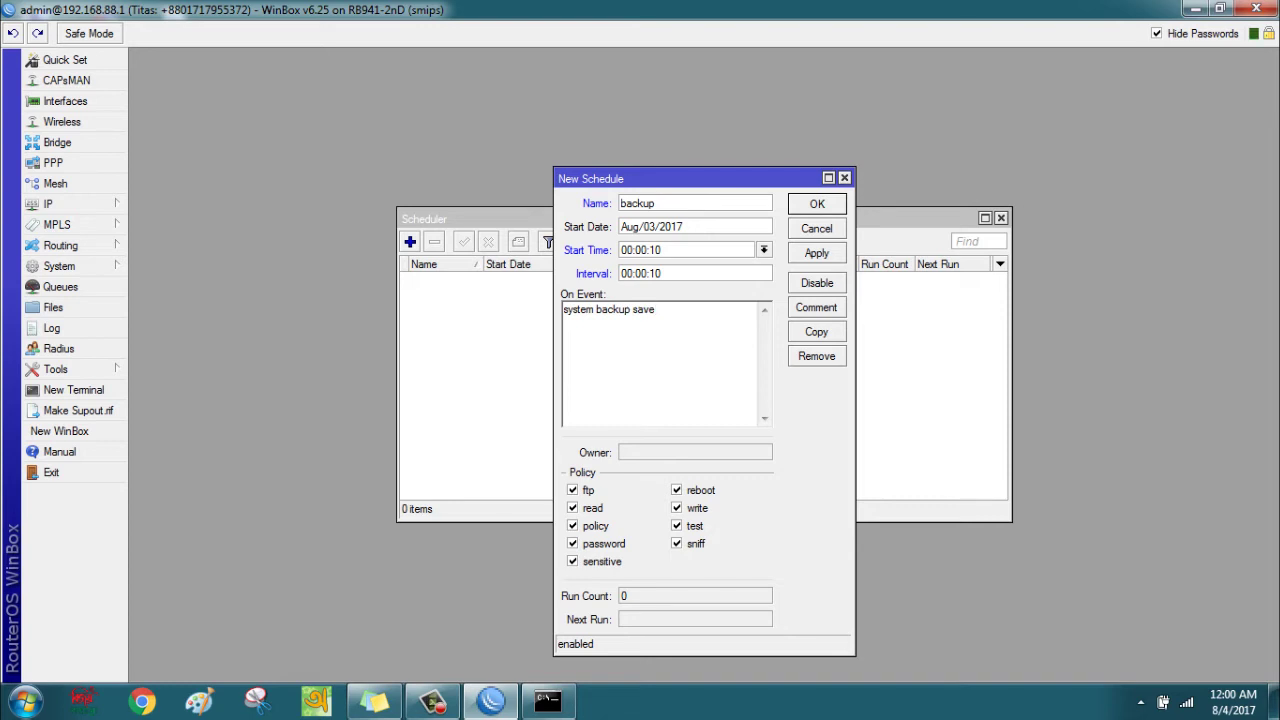
{"action": "type", "text": " name="}
{"action": "type", "text": "tsoftit"}
{"action": "left_click", "coordinate": [816, 254]}
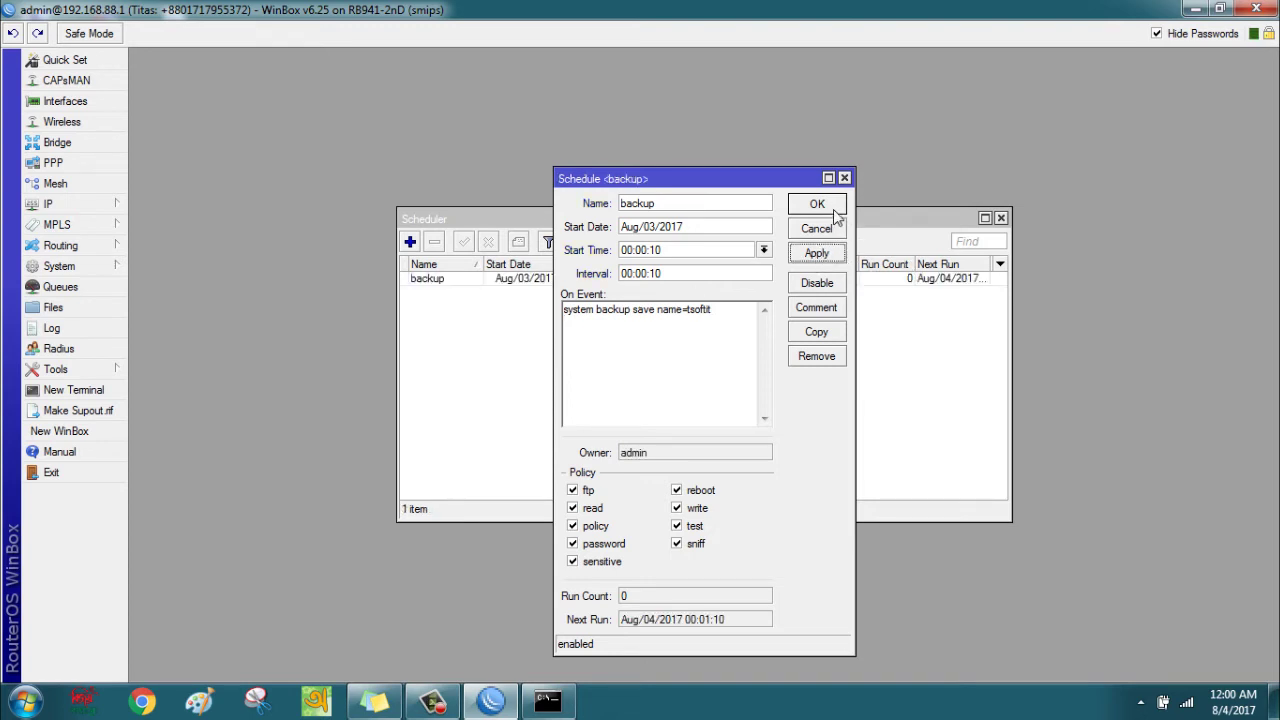
{"action": "left_click", "coordinate": [818, 205]}
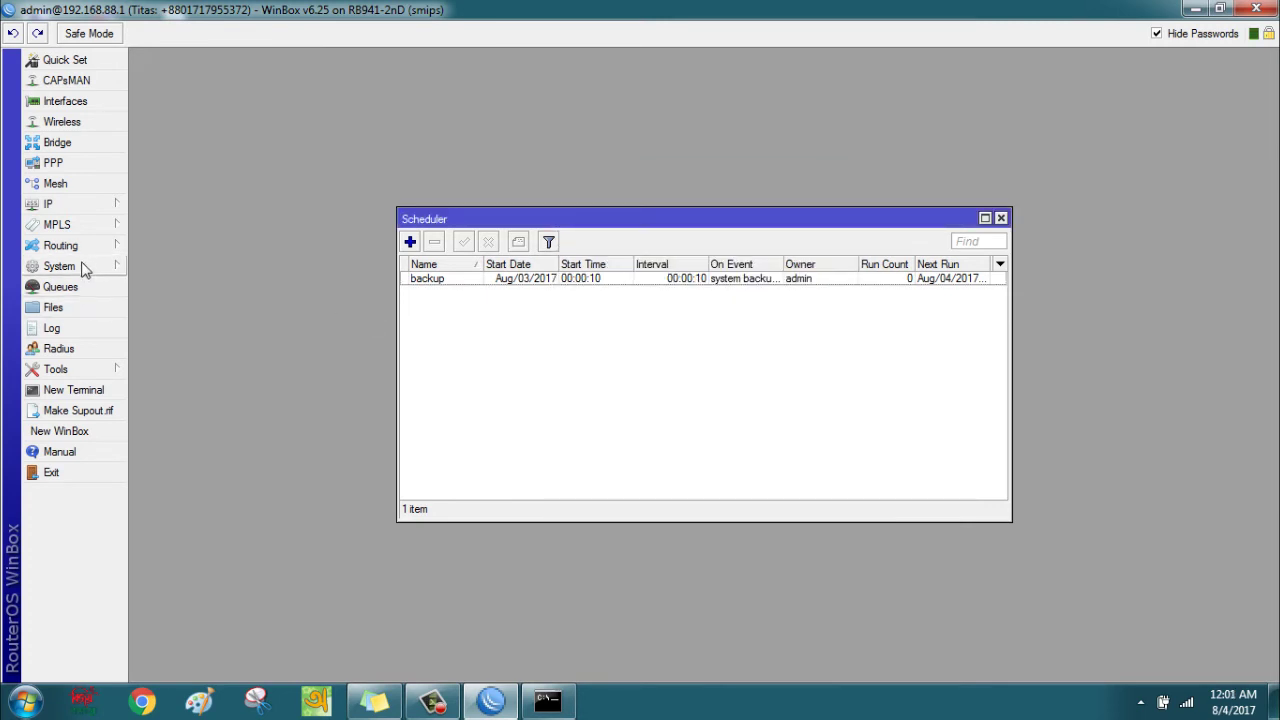
Open the File List and arrange and resize it beside the Scheduler window.
{"action": "left_click", "coordinate": [83, 306]}
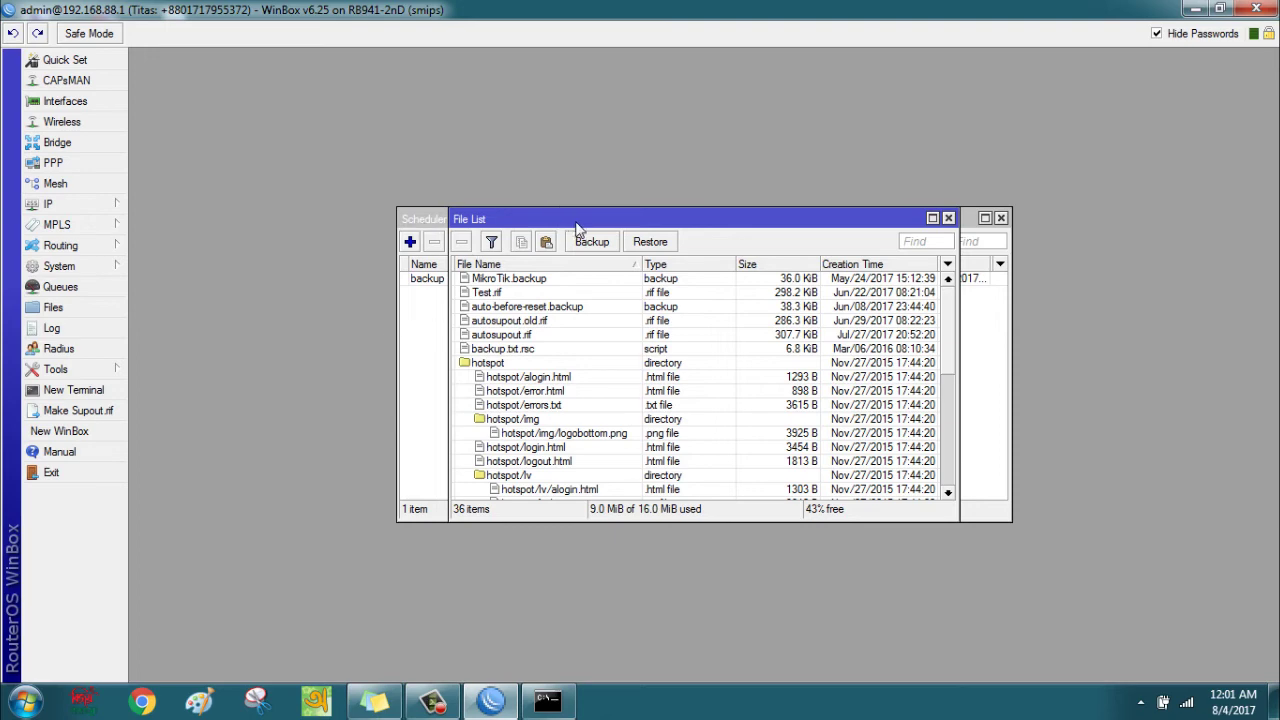
{"action": "left_click_drag", "start_coordinate": [594, 223], "coordinate": [315, 111]}
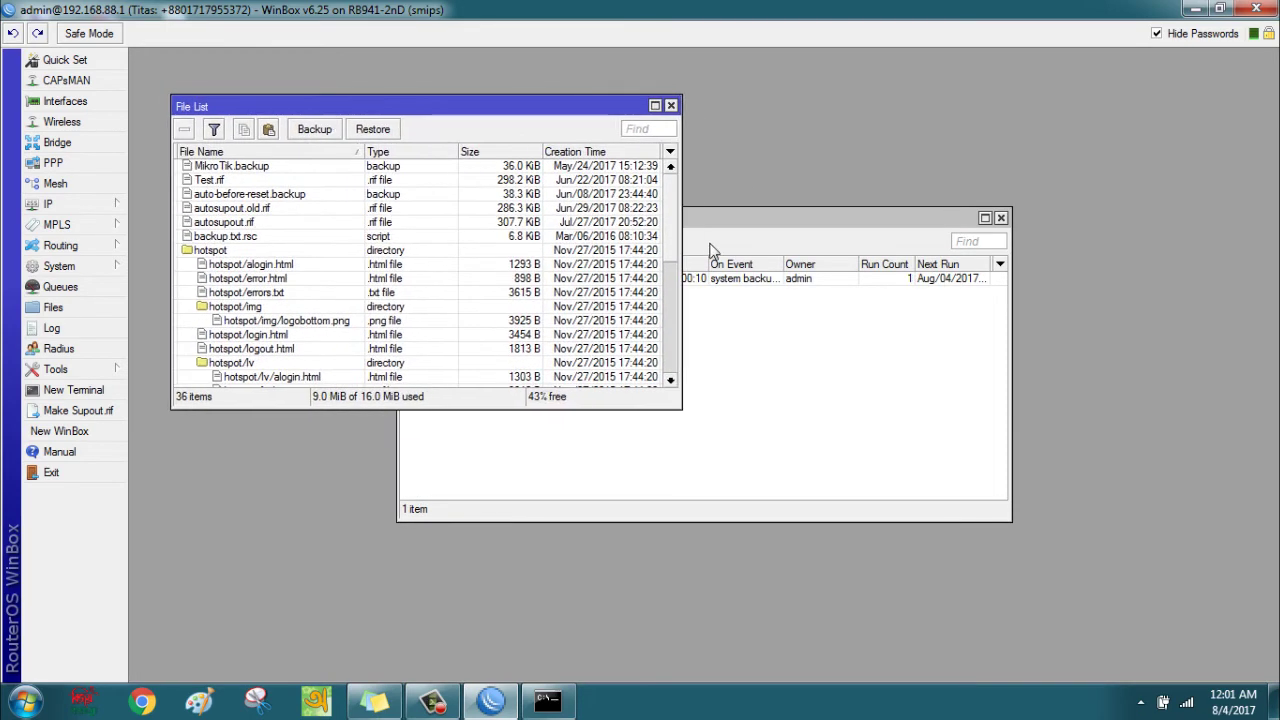
{"action": "left_click", "coordinate": [802, 220]}
{"action": "left_click_drag", "start_coordinate": [802, 220], "coordinate": [998, 325]}
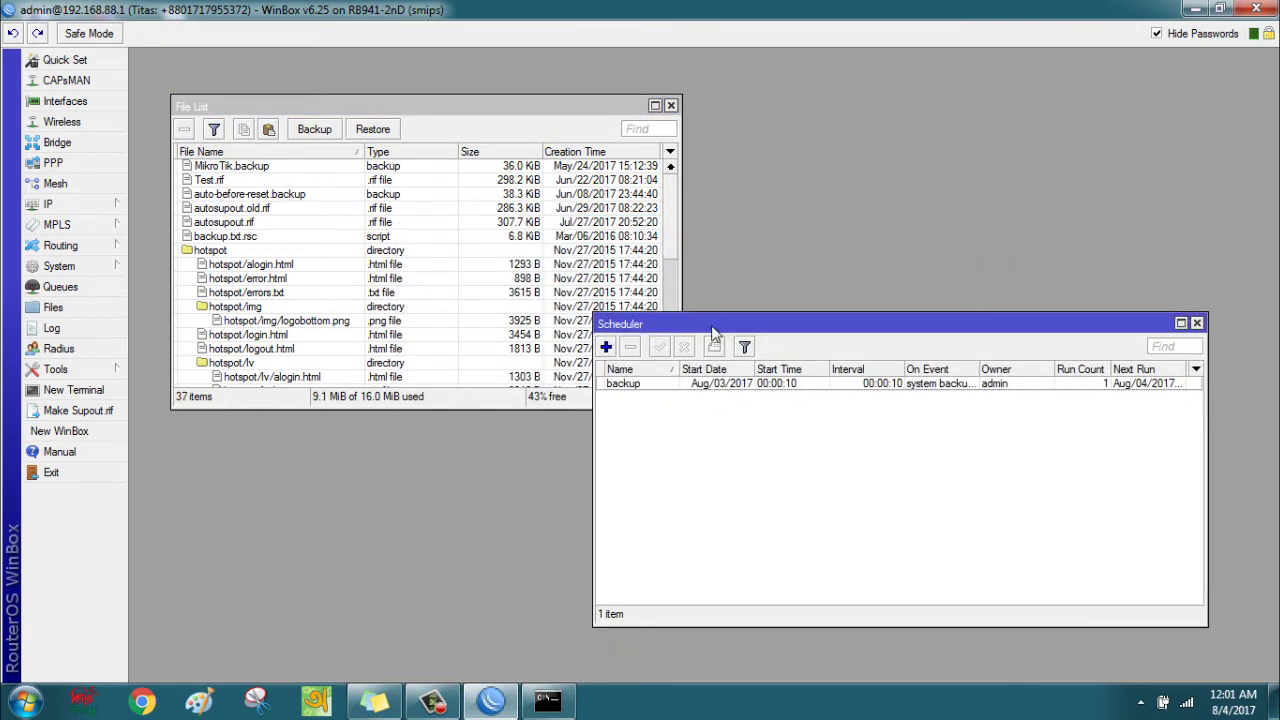
{"action": "left_click_drag", "start_coordinate": [719, 327], "coordinate": [821, 321]}
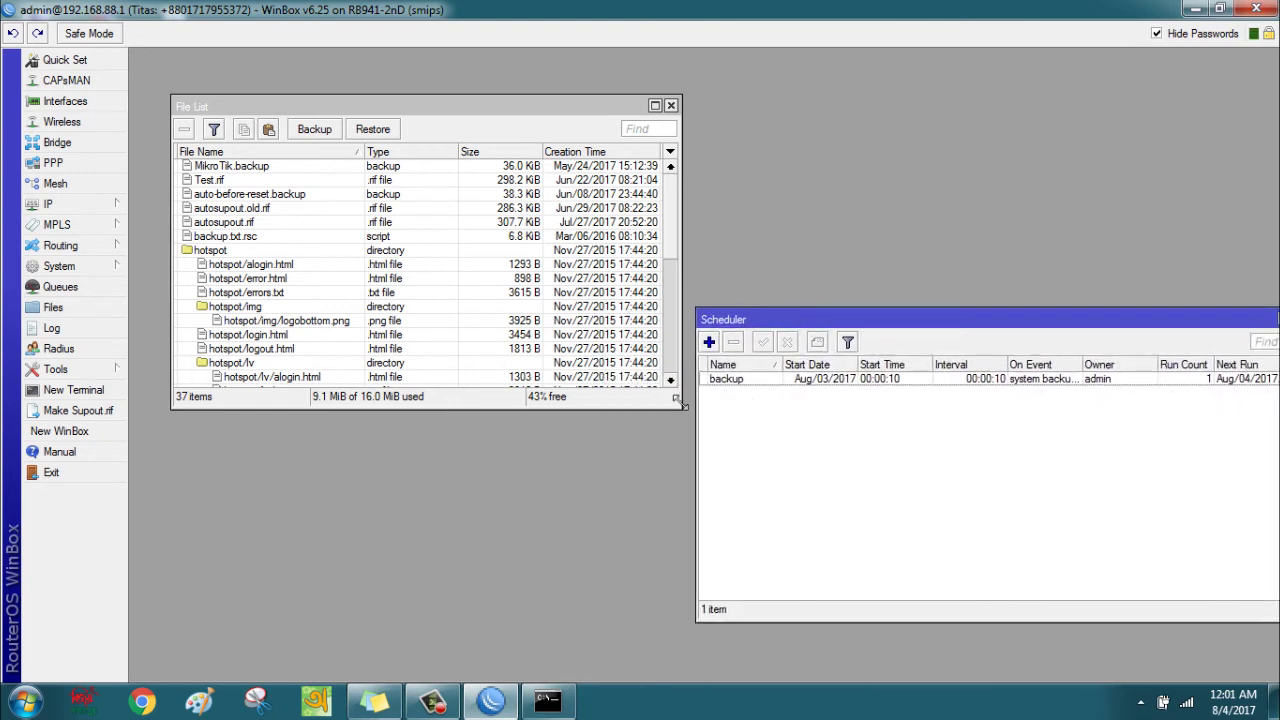
{"action": "left_click_drag", "start_coordinate": [681, 403], "coordinate": [671, 497]}
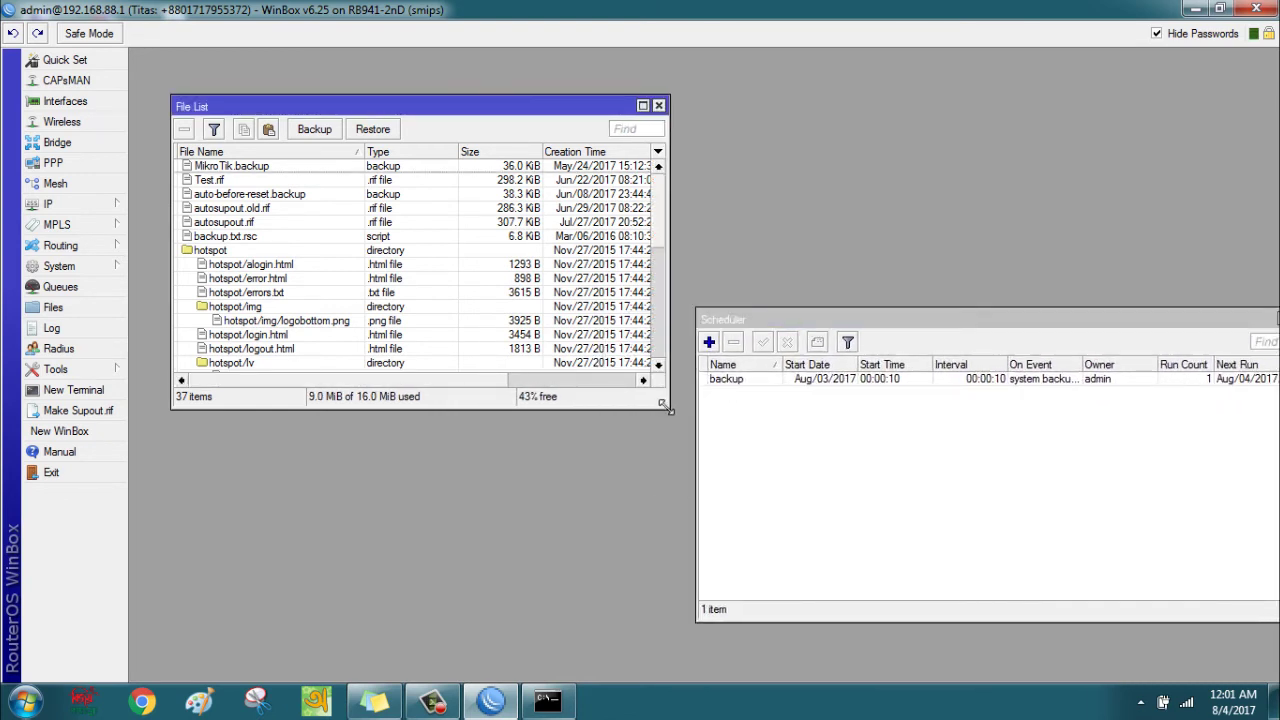
{"action": "left_click_drag", "start_coordinate": [670, 408], "coordinate": [670, 646]}
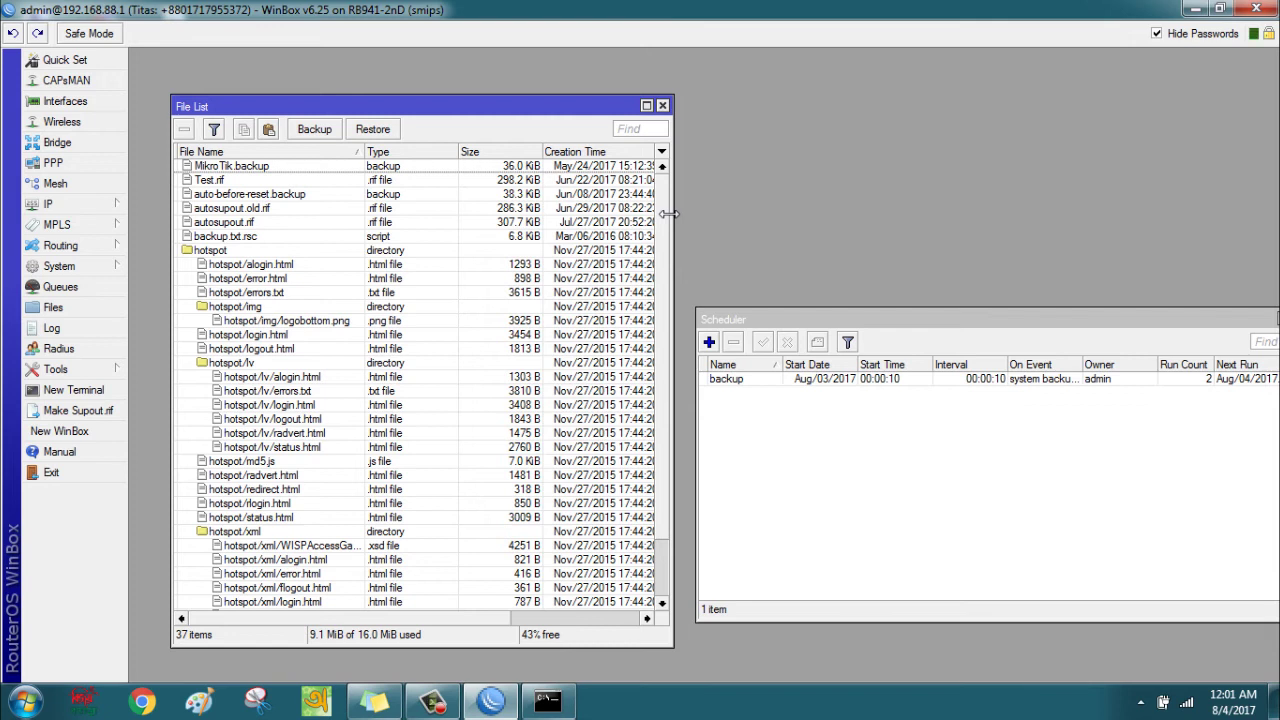
{"action": "left_click_drag", "start_coordinate": [668, 213], "coordinate": [737, 233]}
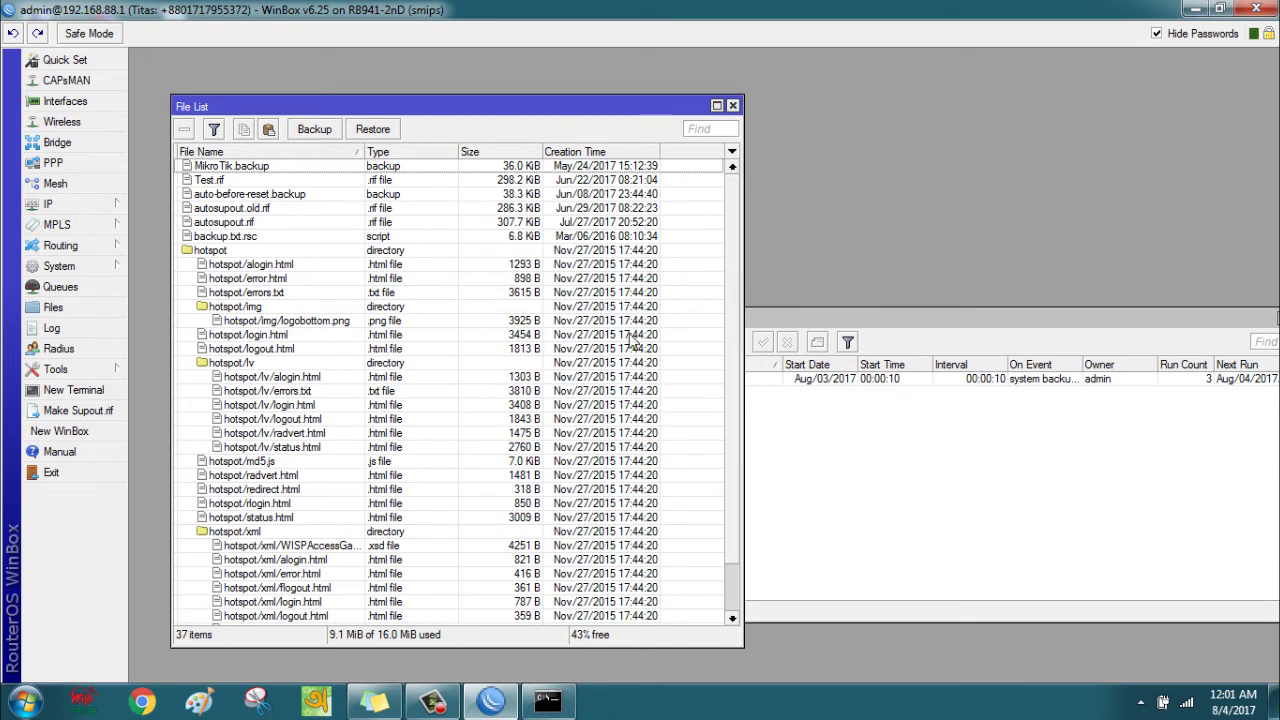
Bring the 66.3 KiB tsoftit.backup file into view and reopen the Scheduler beside it.
{"action": "left_click", "coordinate": [730, 585]}
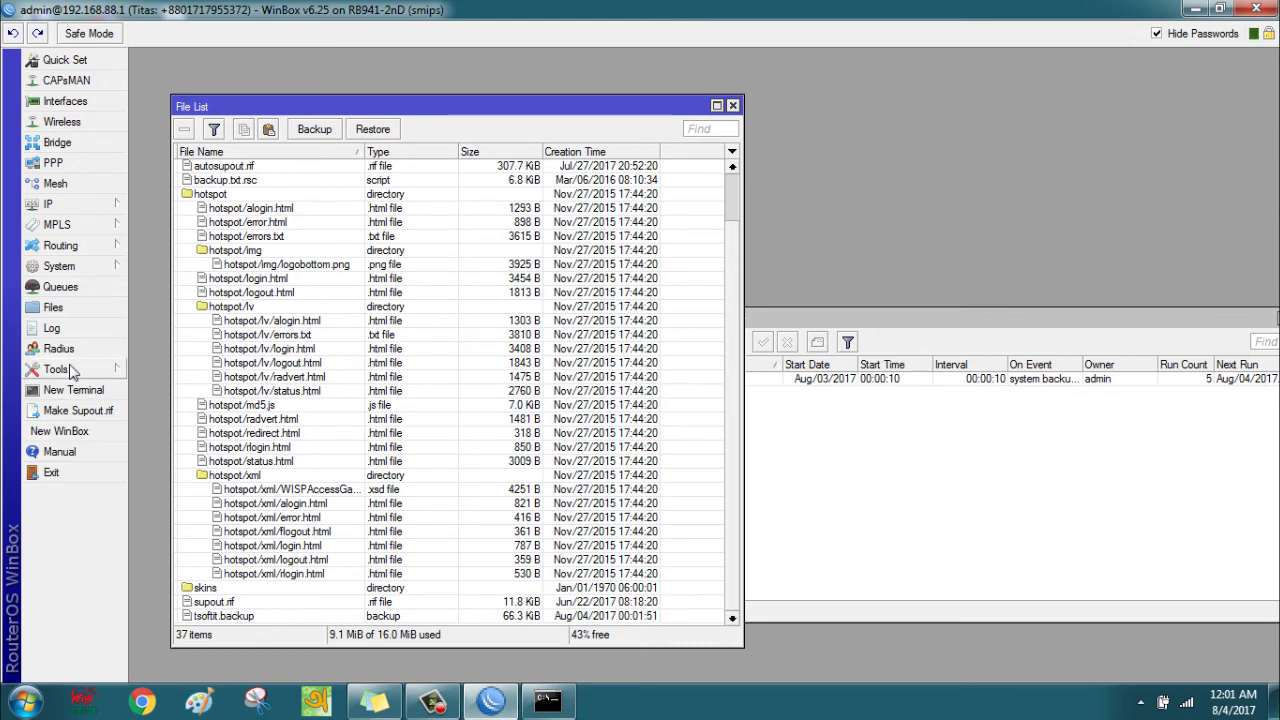
{"action": "left_click", "coordinate": [72, 267]}
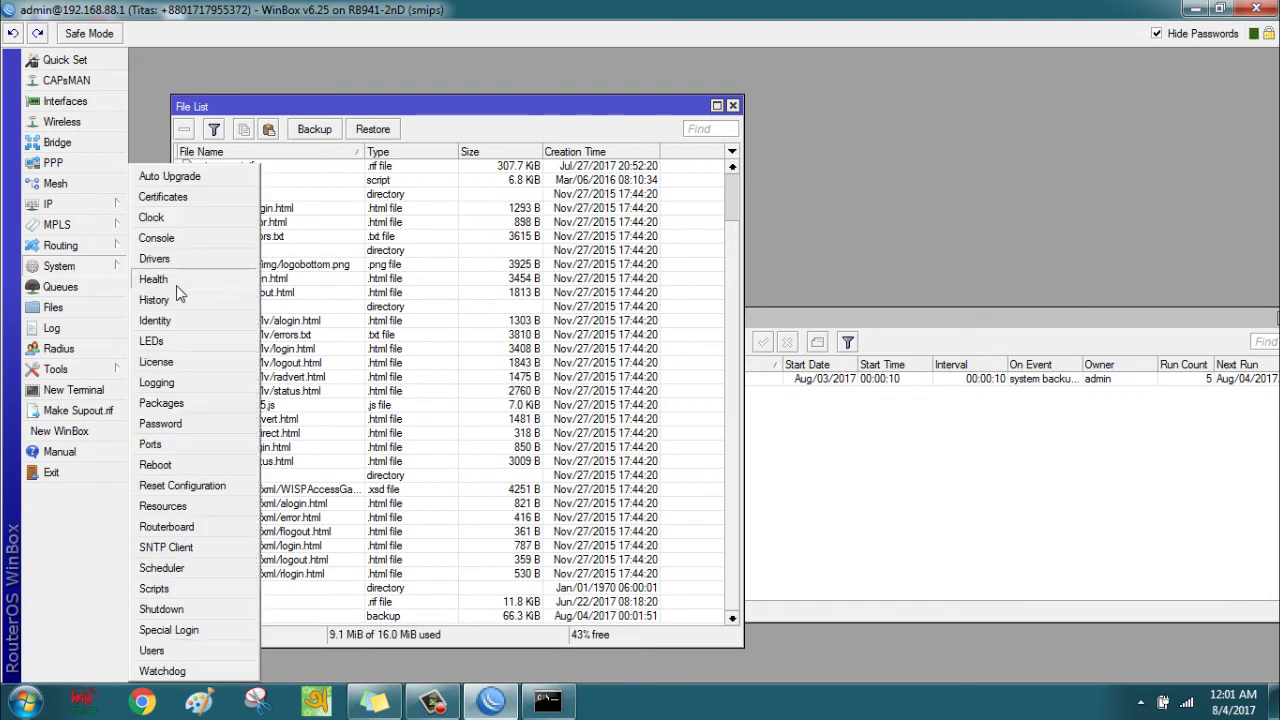
{"action": "left_click", "coordinate": [183, 574]}
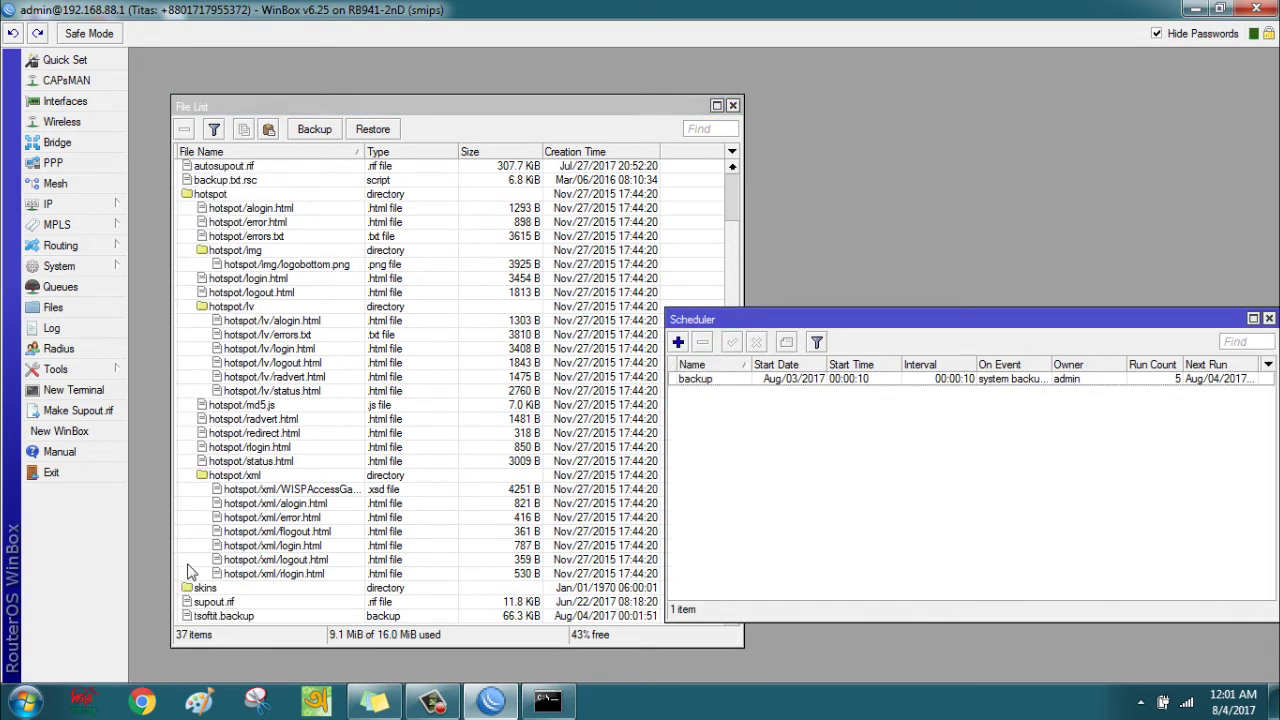
{"action": "left_click_drag", "start_coordinate": [738, 322], "coordinate": [820, 242]}
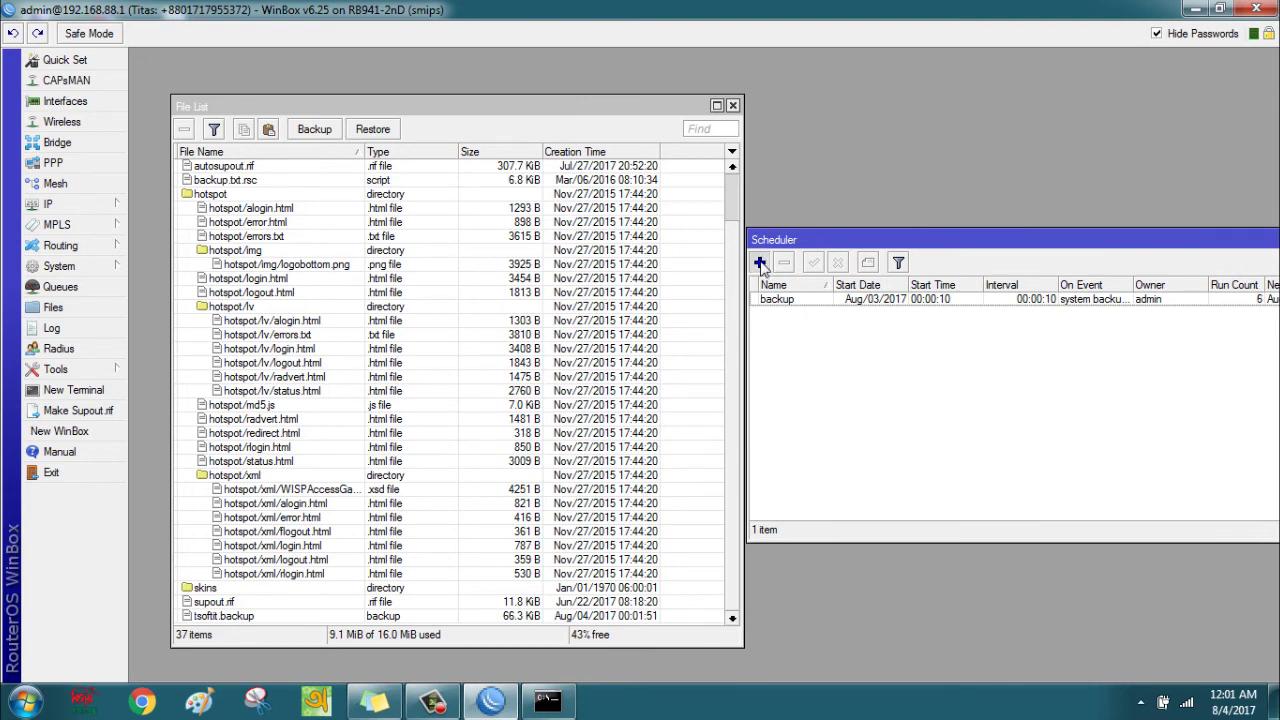
Create a new schedule named email_backup.
{"action": "left_click", "coordinate": [762, 262]}
{"action": "left_click_drag", "start_coordinate": [863, 177], "coordinate": [970, 110]}
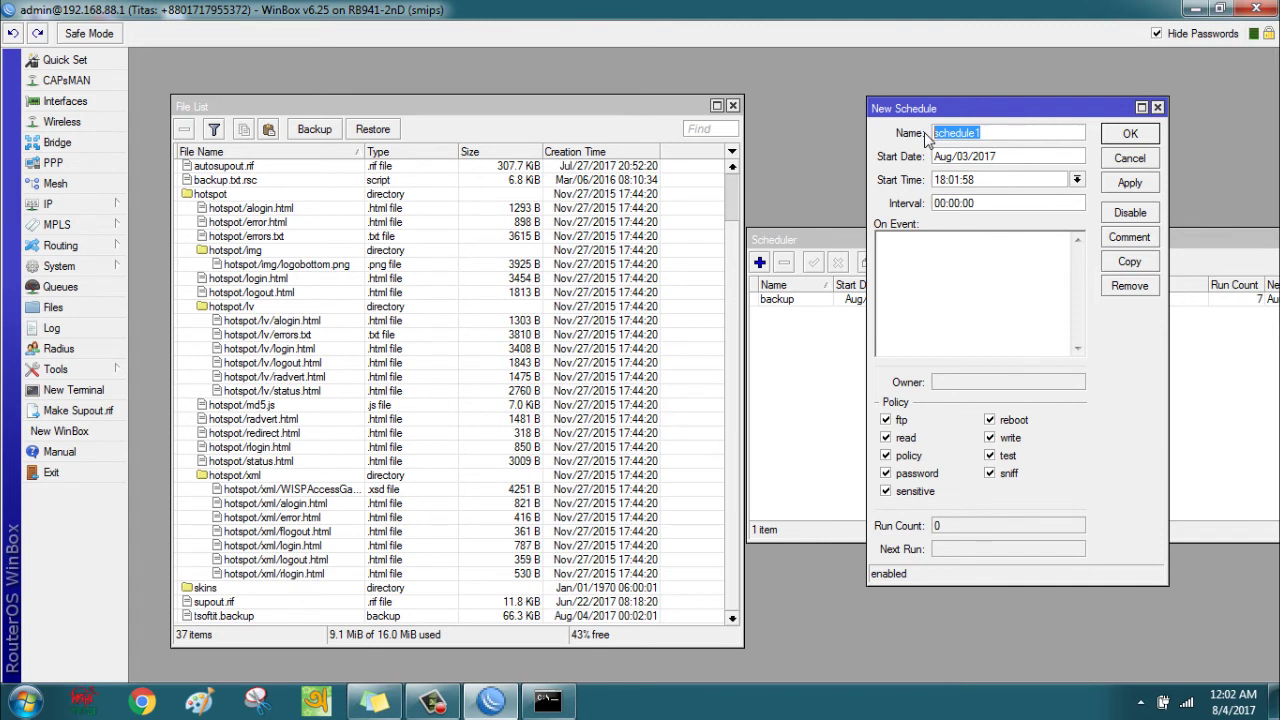
{"action": "type", "text": "email"}
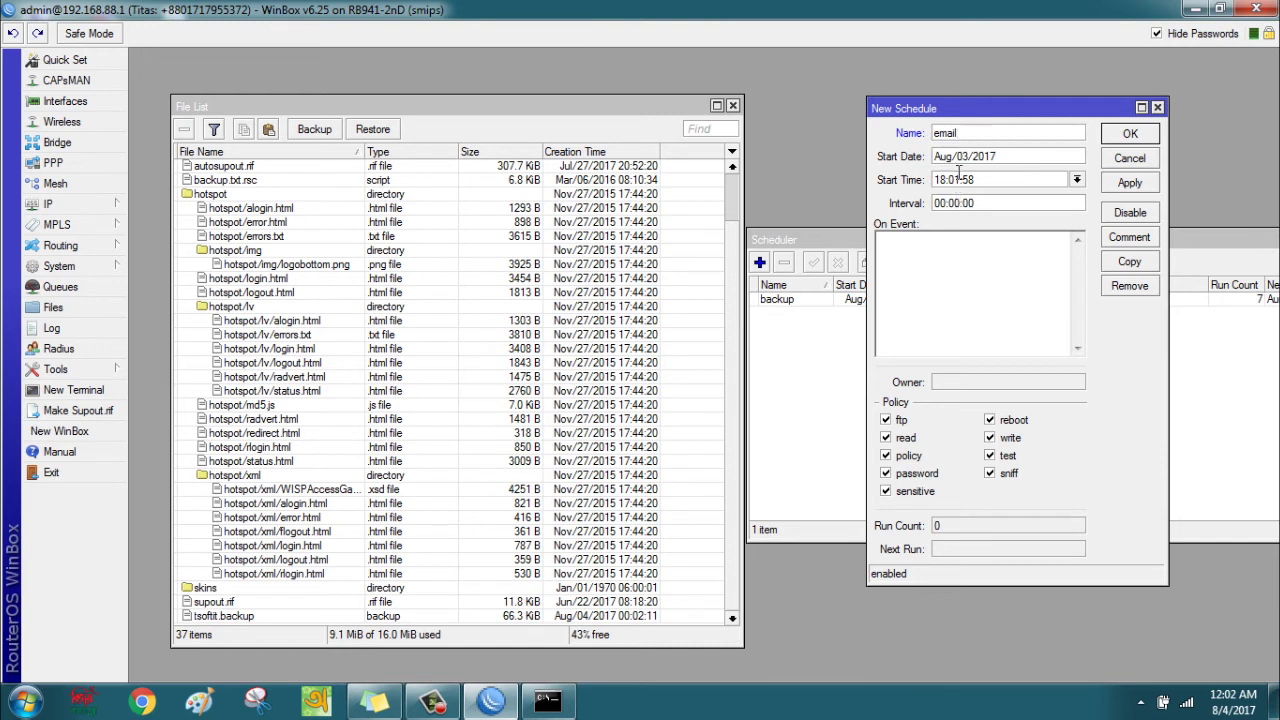
{"action": "type", "text": "_backup"}
Set its start time to 00:00:10 and its interval to 00:00:10.
{"action": "left_click_drag", "start_coordinate": [975, 180], "coordinate": [931, 179]}
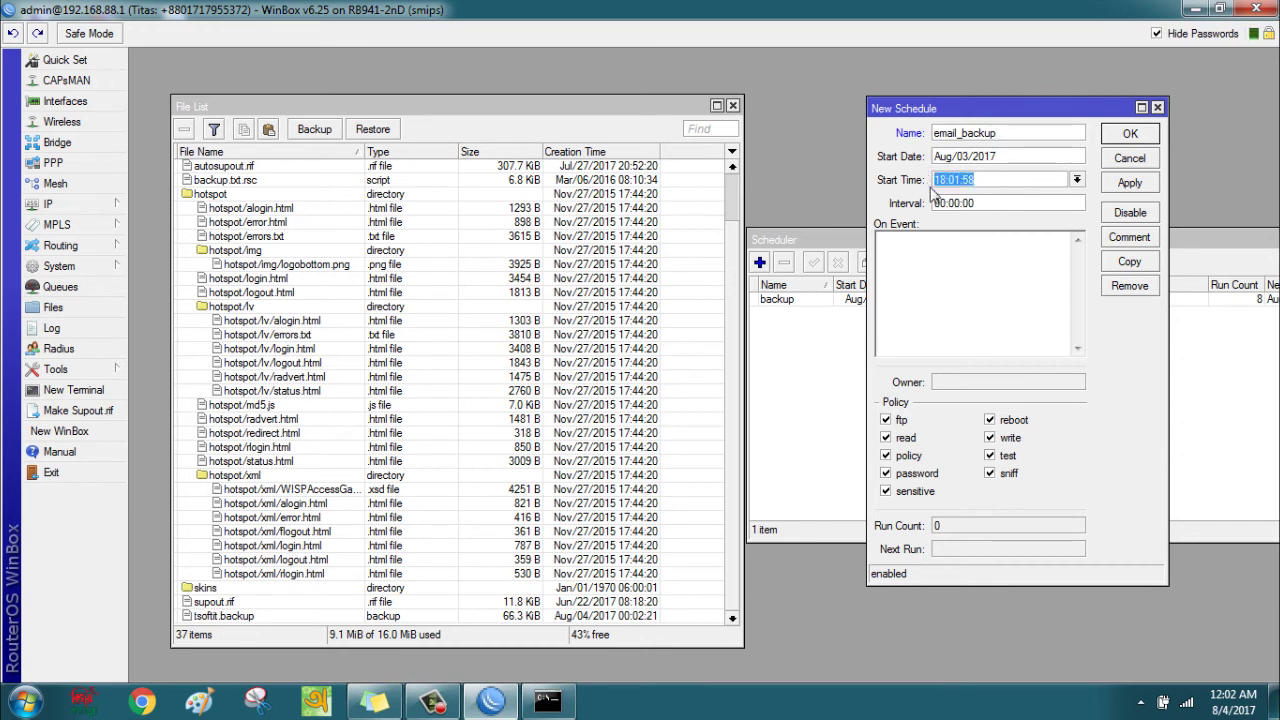
{"action": "left_click", "coordinate": [946, 180]}
{"action": "key", "text": "BackSpace"}
{"action": "key", "text": "BackSpace"}
{"action": "key", "text": "BackSpace"}
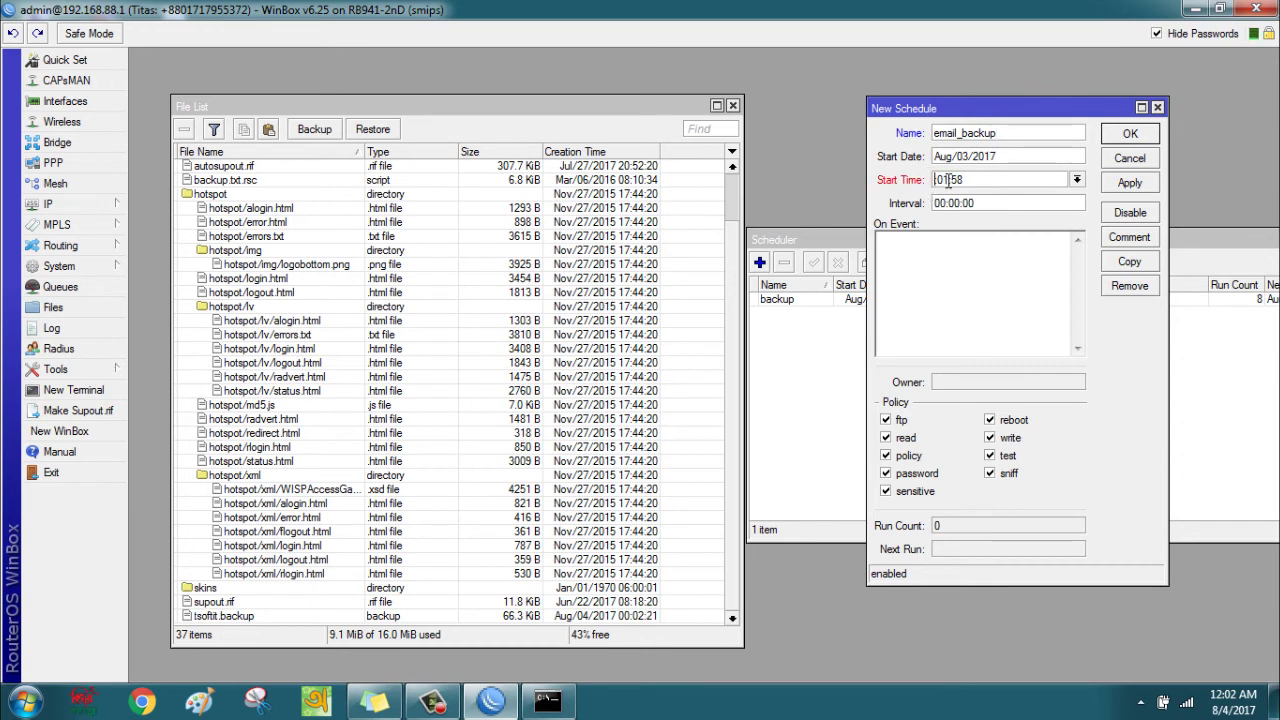
{"action": "type", "text": "00:"}
{"action": "key", "text": "Delete"}
{"action": "key", "text": "Delete"}
{"action": "key", "text": "Delete"}
{"action": "type", "text": "00:"}
{"action": "key", "text": "Delete"}
{"action": "key", "text": "Delete"}
{"action": "type", "text": "10"}
{"action": "key", "text": "BackSpace"}
{"action": "type", "text": "1"}
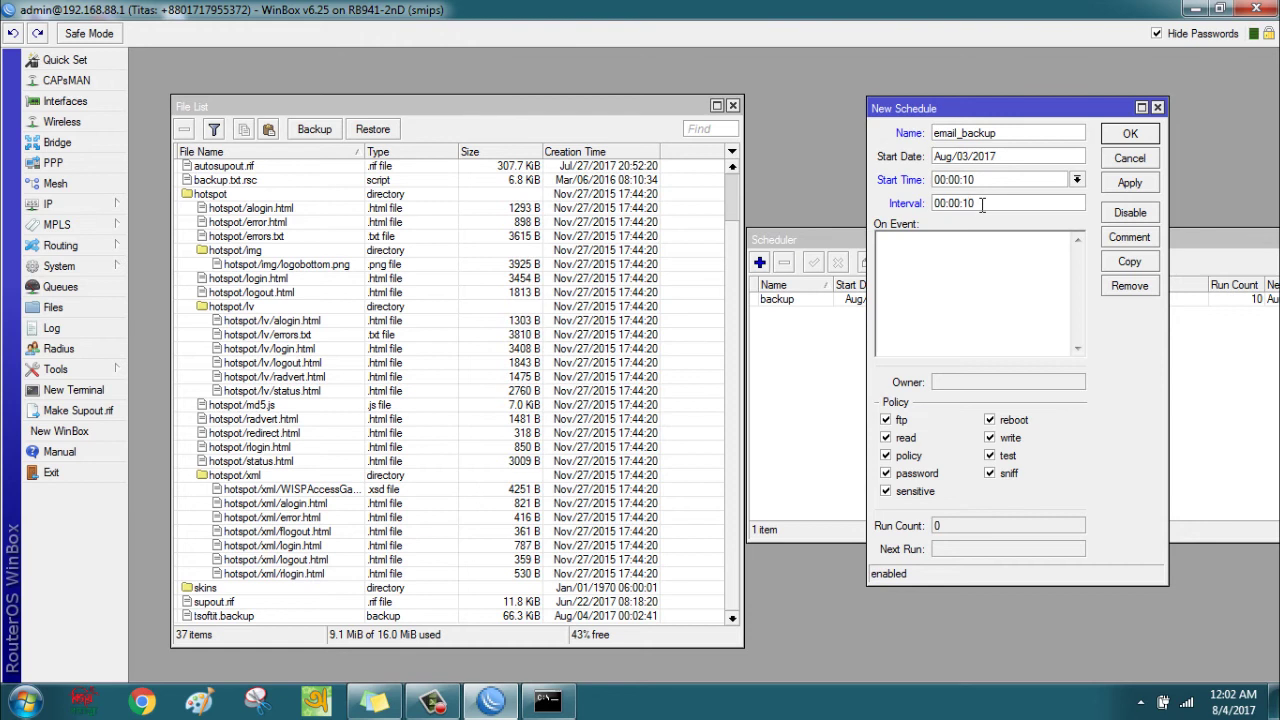
{"action": "left_click", "coordinate": [977, 300]}
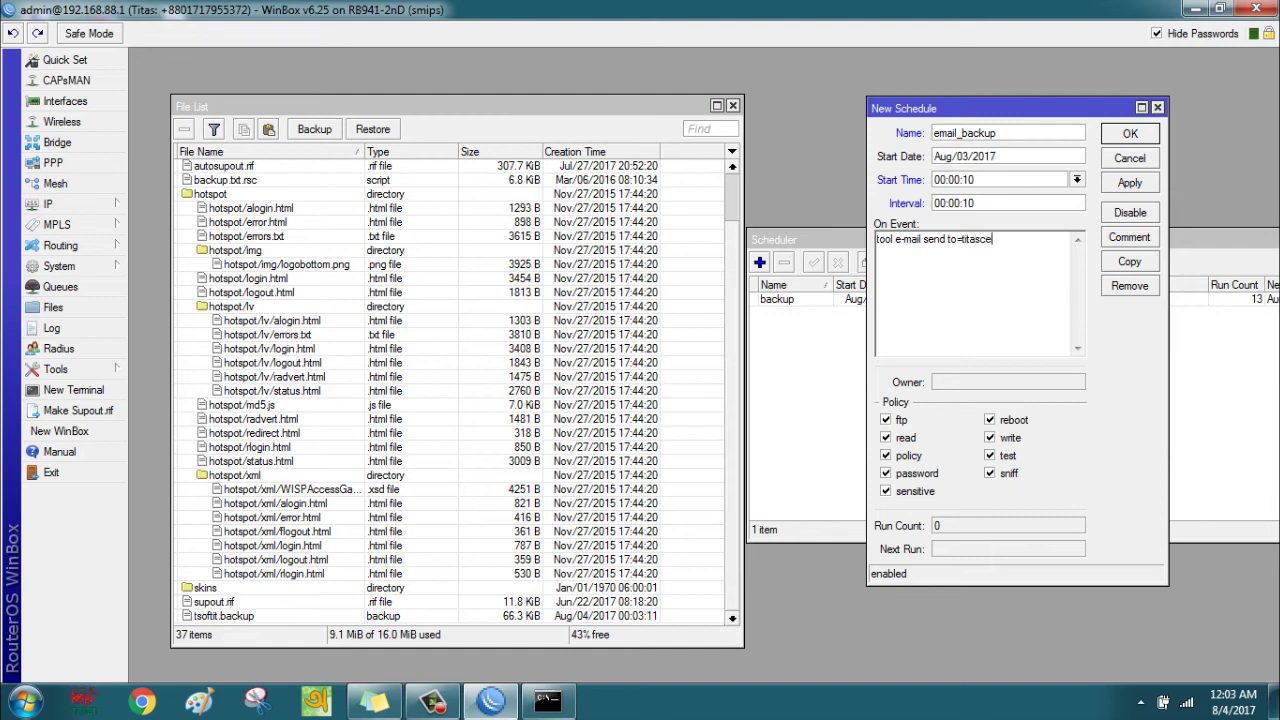
Set email_backup's On Event to 'tool e-mail send' to the Gmail address with file=tsoftit.backup, and apply it.
{"action": "type", "text": "file="}
{"action": "type", "text": "tsoftit.backup"}
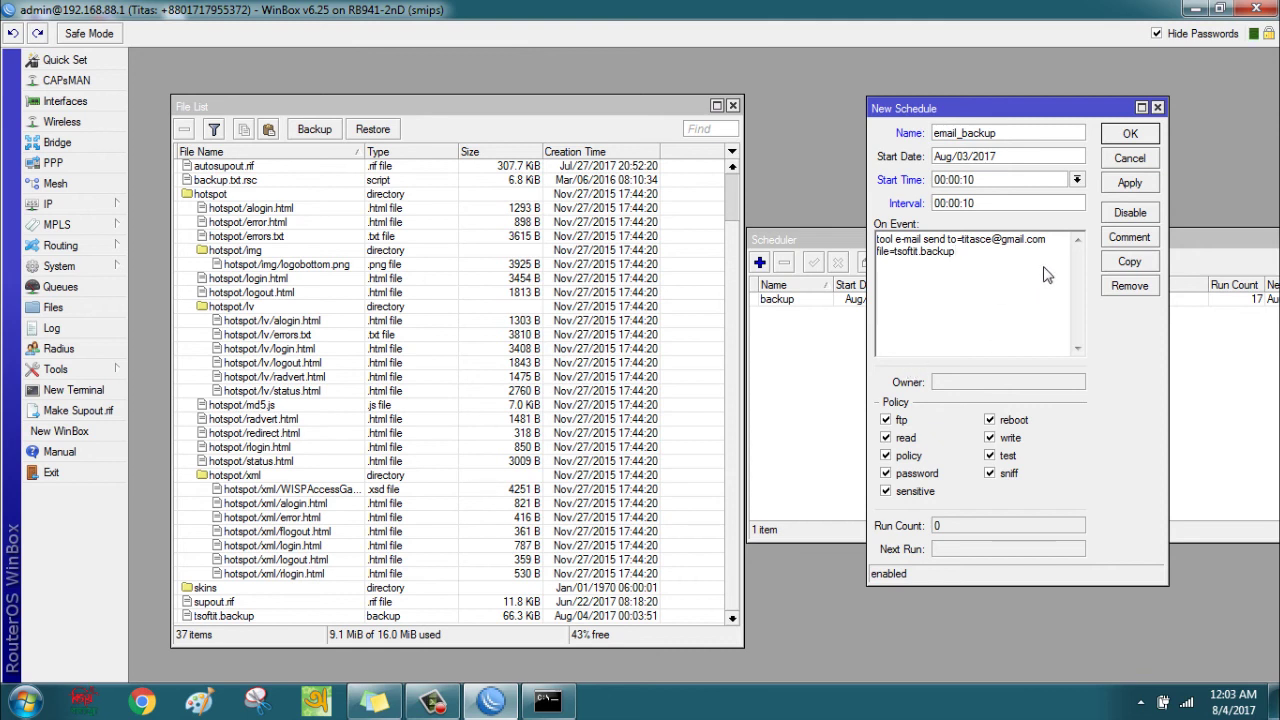
{"action": "left_click", "coordinate": [1130, 188]}
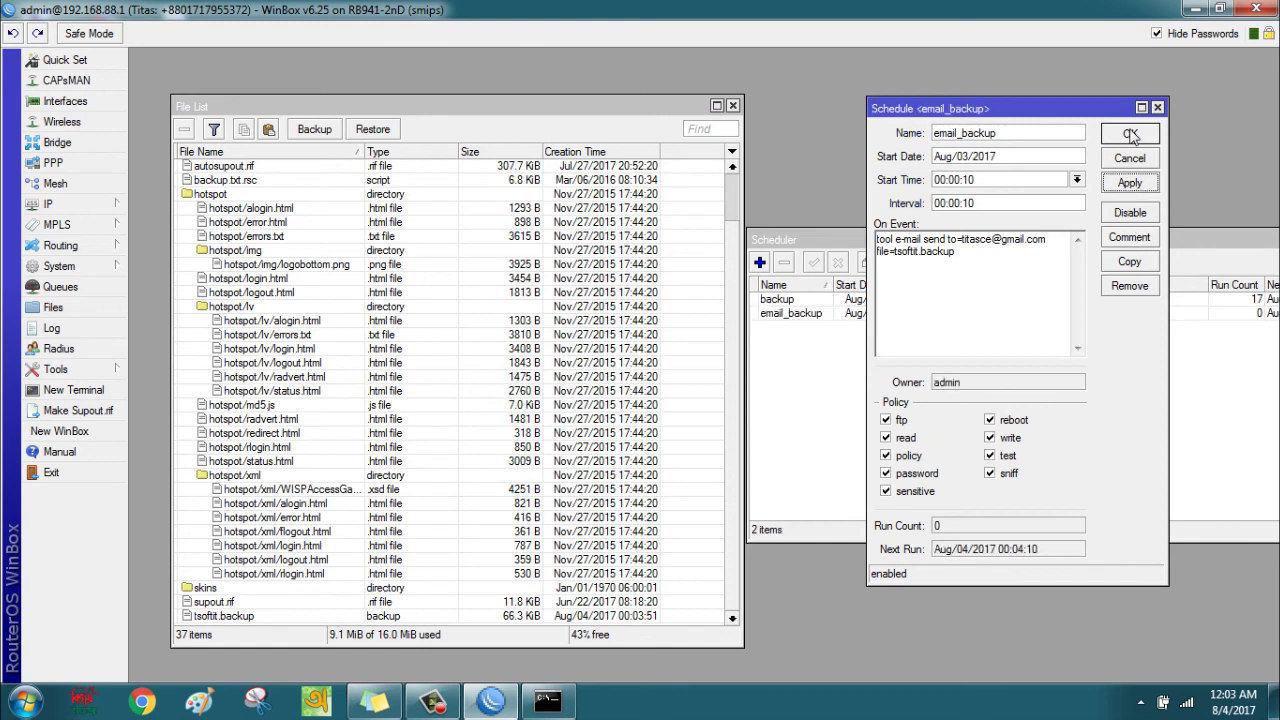
Close the email_backup settings, move the Scheduler window up-left, and launch Google Chrome.
{"action": "left_click", "coordinate": [1129, 130]}
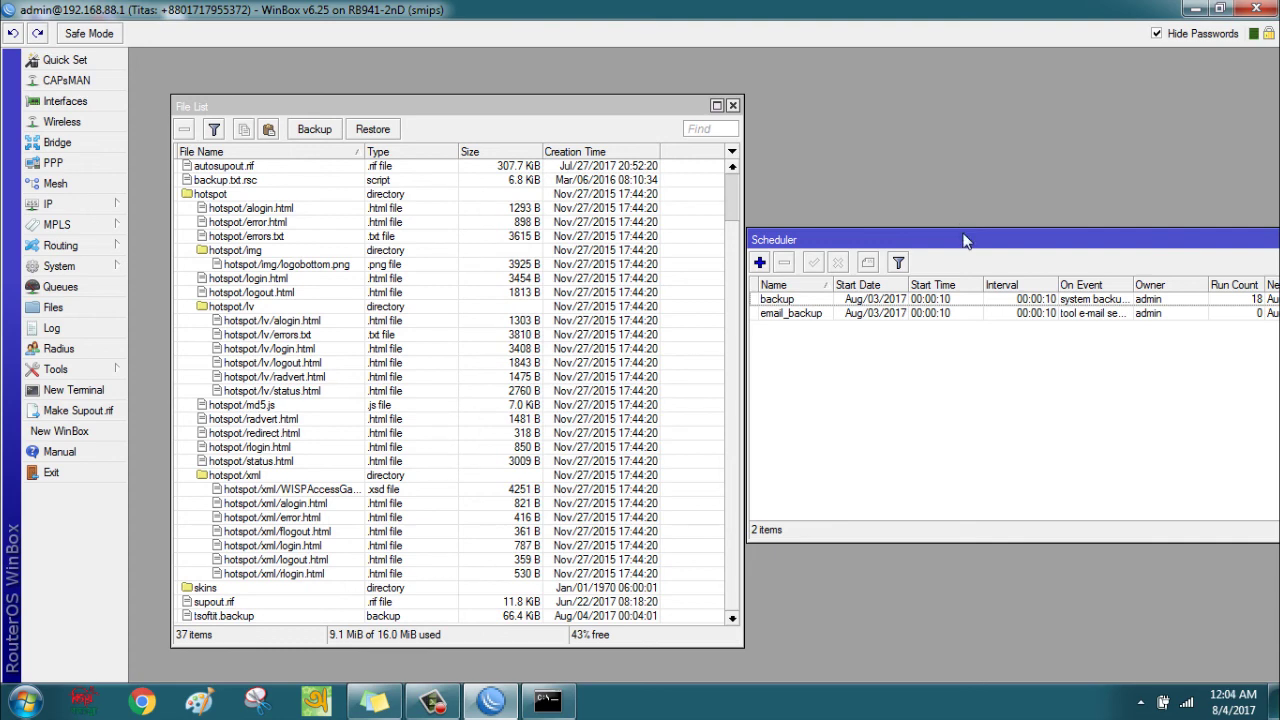
{"action": "left_click_drag", "start_coordinate": [965, 240], "coordinate": [808, 126]}
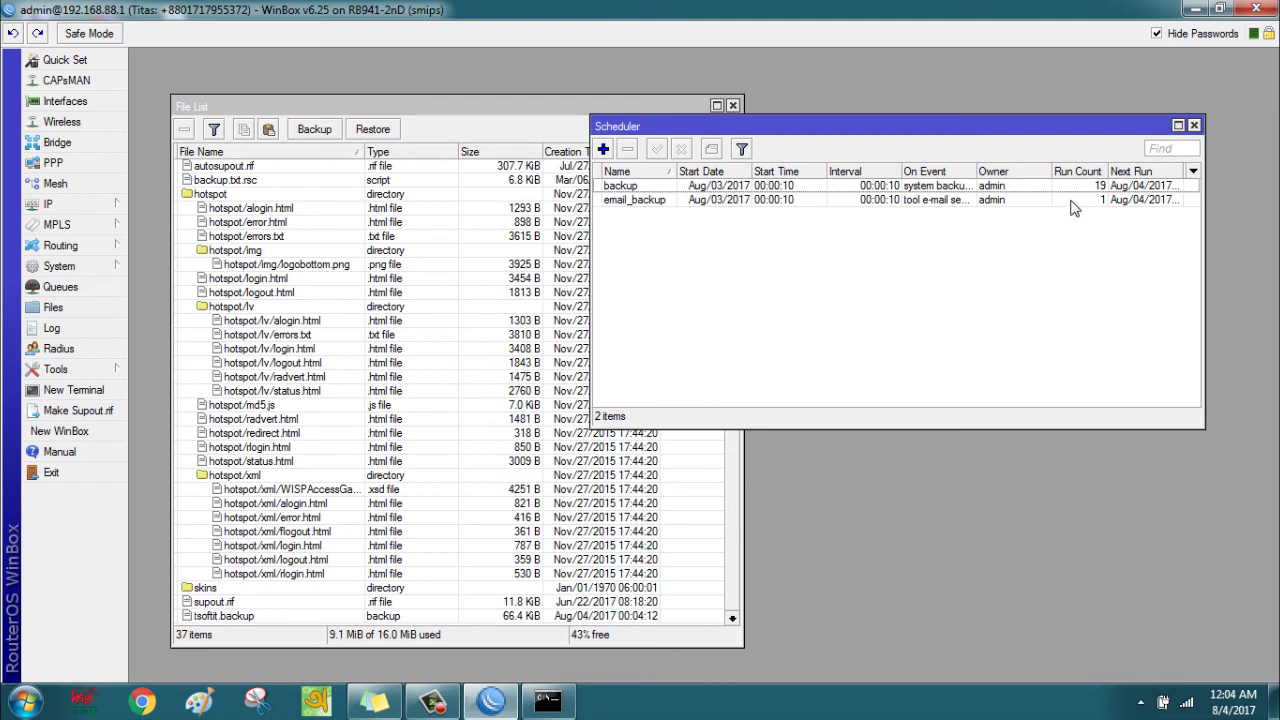
{"action": "left_click", "coordinate": [144, 703]}
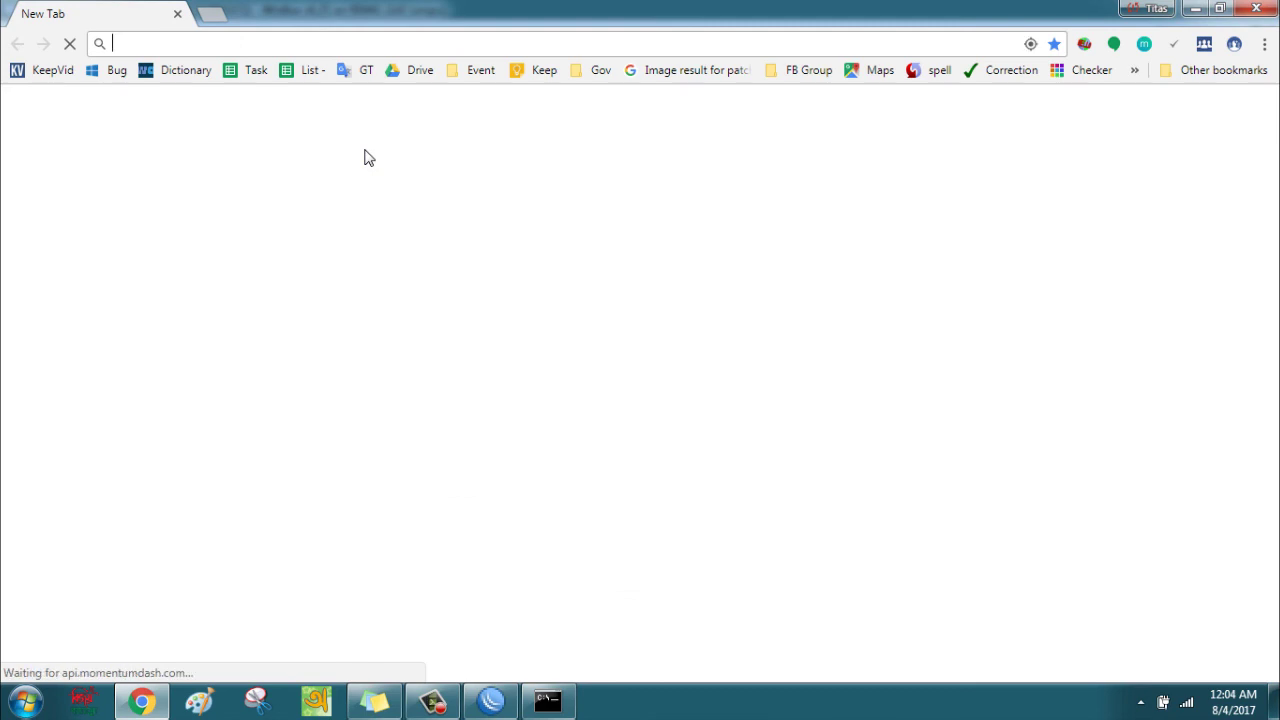
Go to Gmail from the browser address bar.
{"action": "left_click", "coordinate": [246, 43]}
{"action": "type", "text": "gmail.com"}
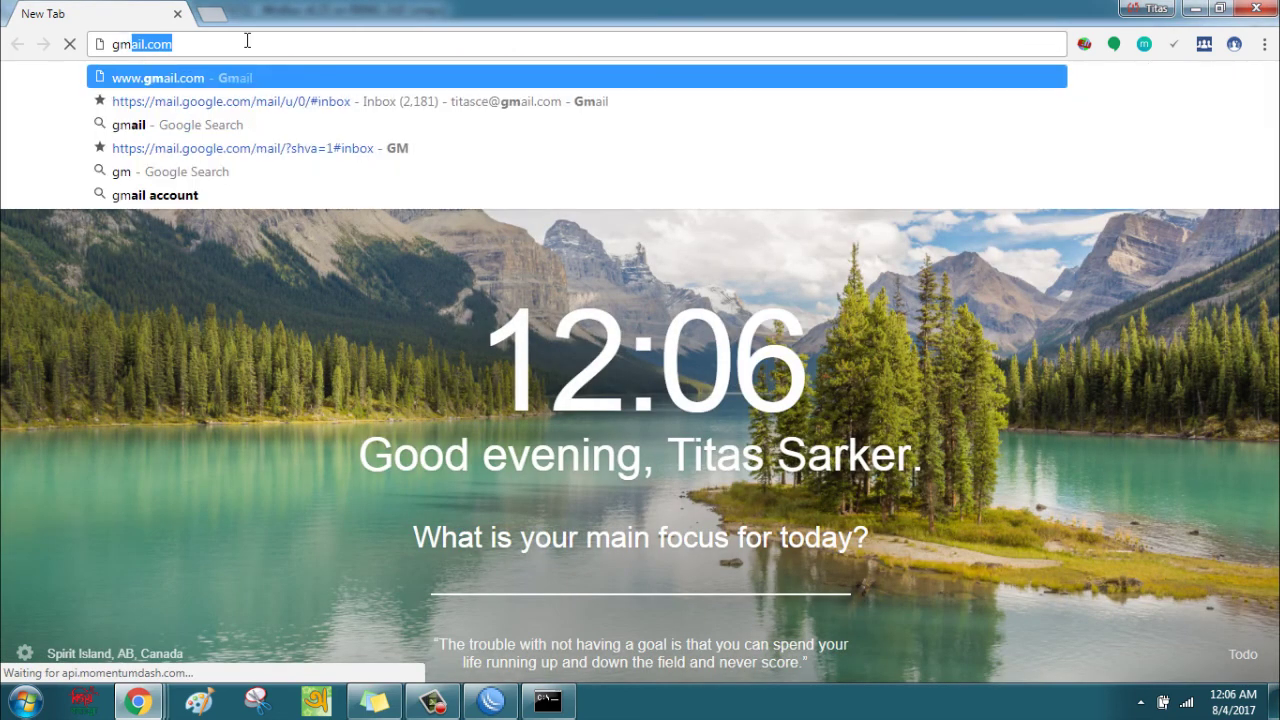
{"action": "key", "text": "Return"}
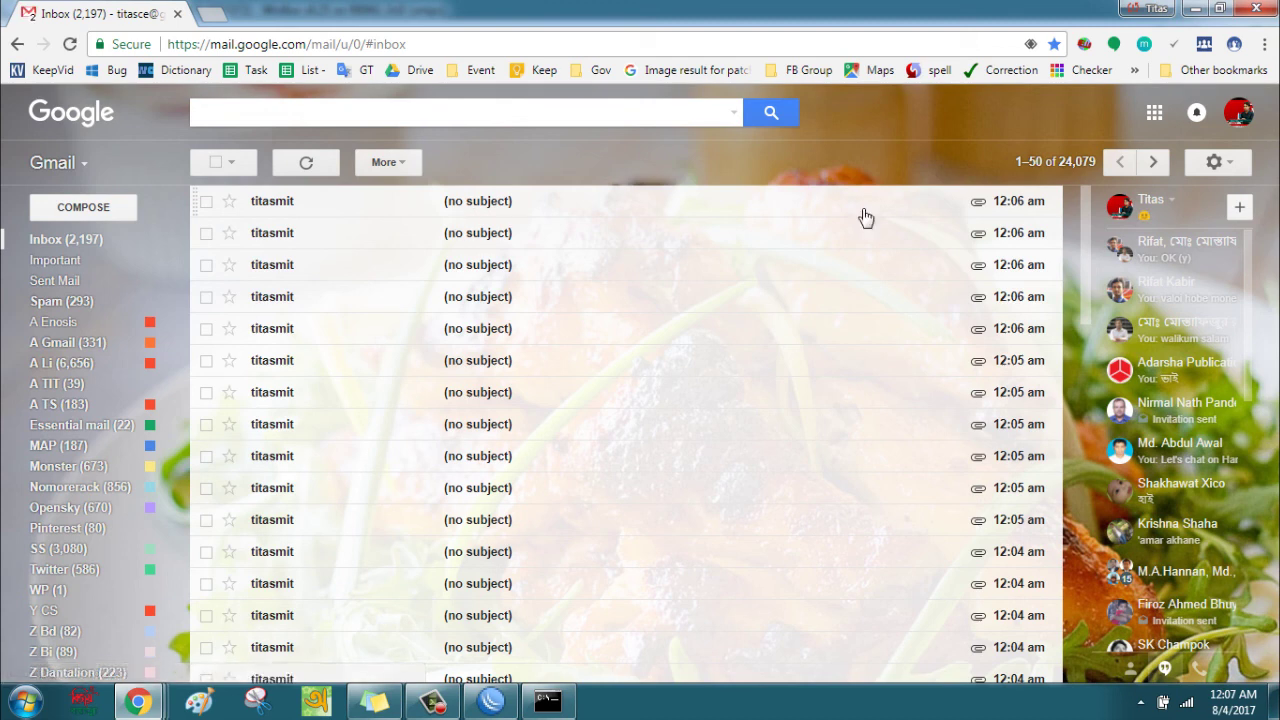
Open two (no subject) backup e-mails to confirm each carries the tsoftit.backup attachment, returning to the inbox.
{"action": "left_click", "coordinate": [464, 214]}
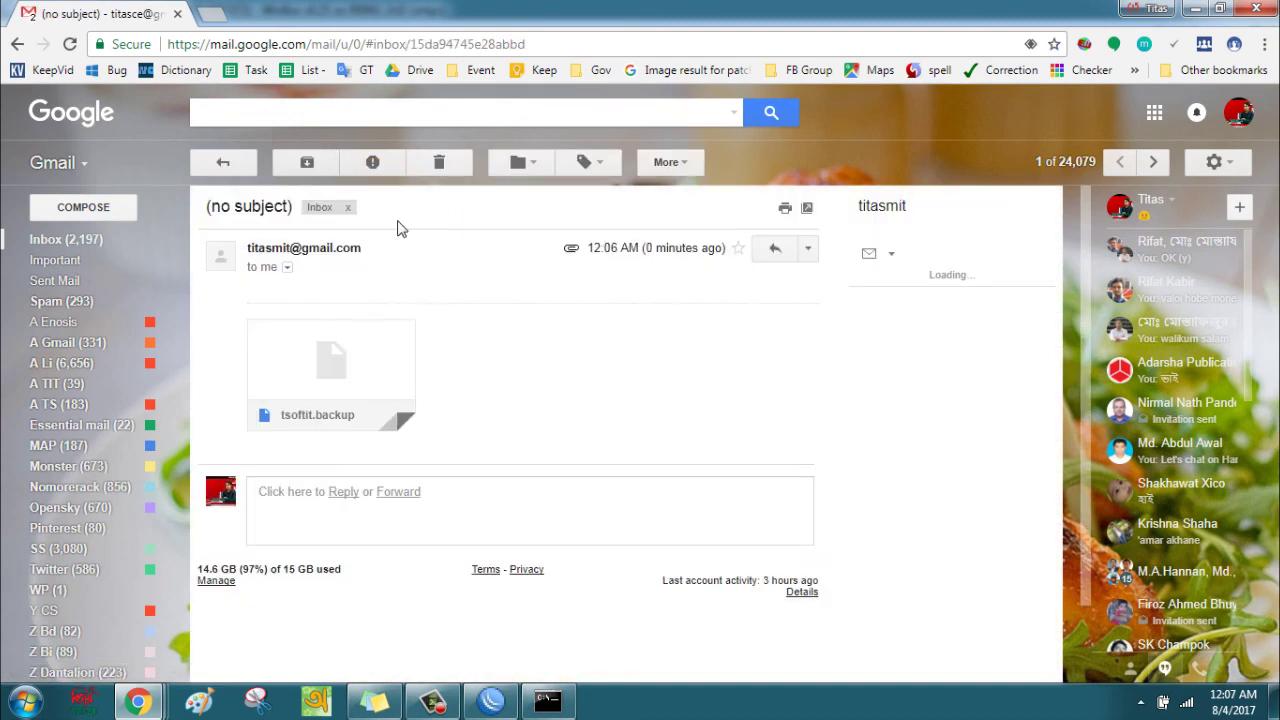
{"action": "mouse_move", "coordinate": [347, 358]}
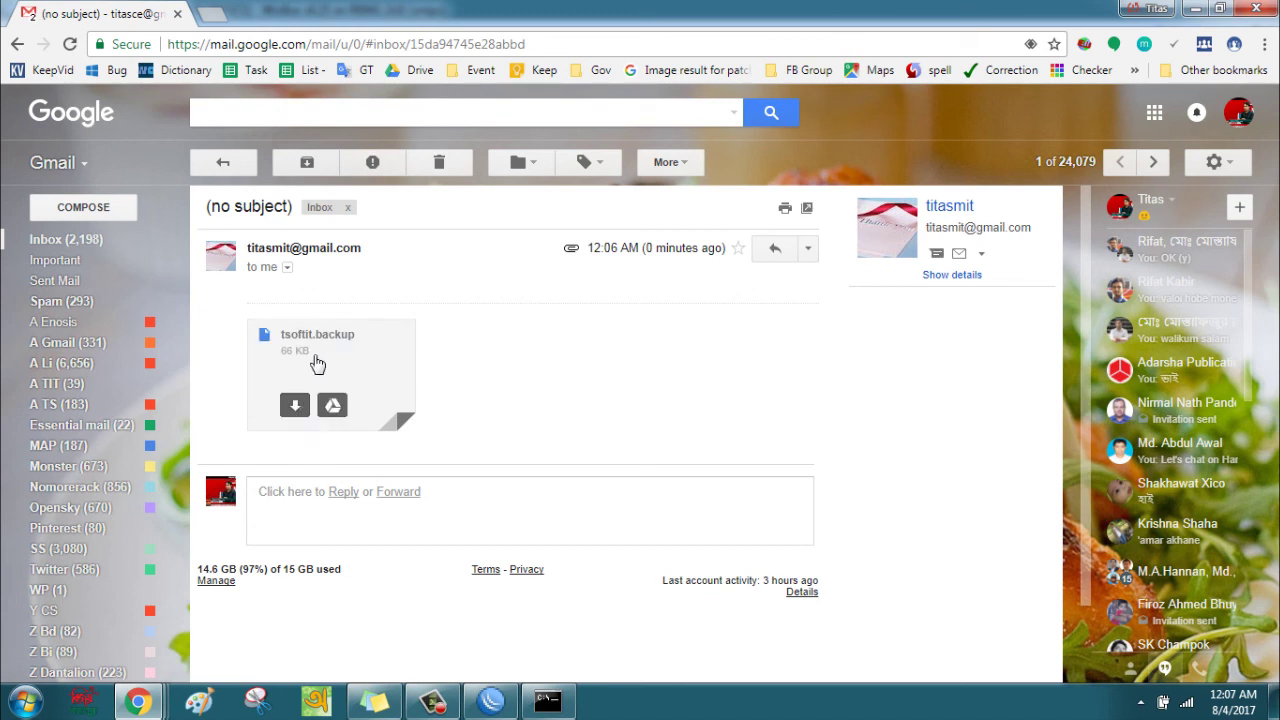
{"action": "left_click", "coordinate": [92, 239]}
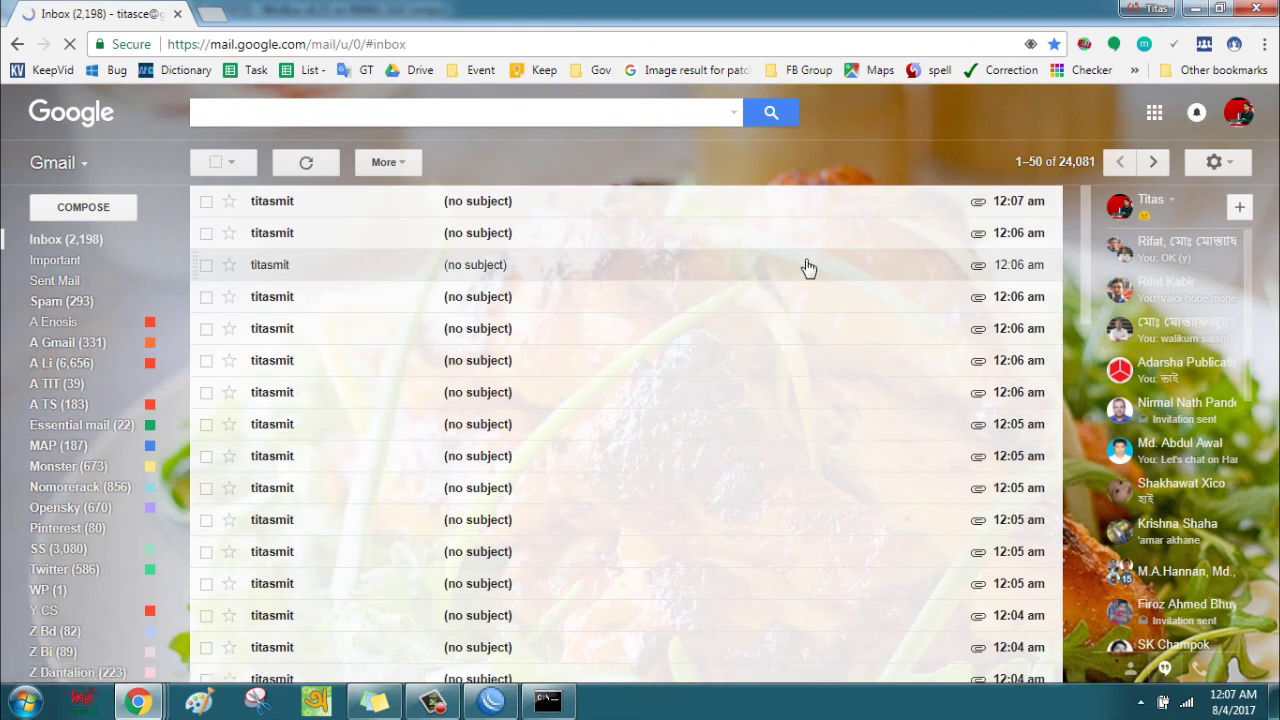
{"action": "left_click", "coordinate": [534, 240]}
{"action": "left_click", "coordinate": [65, 240]}
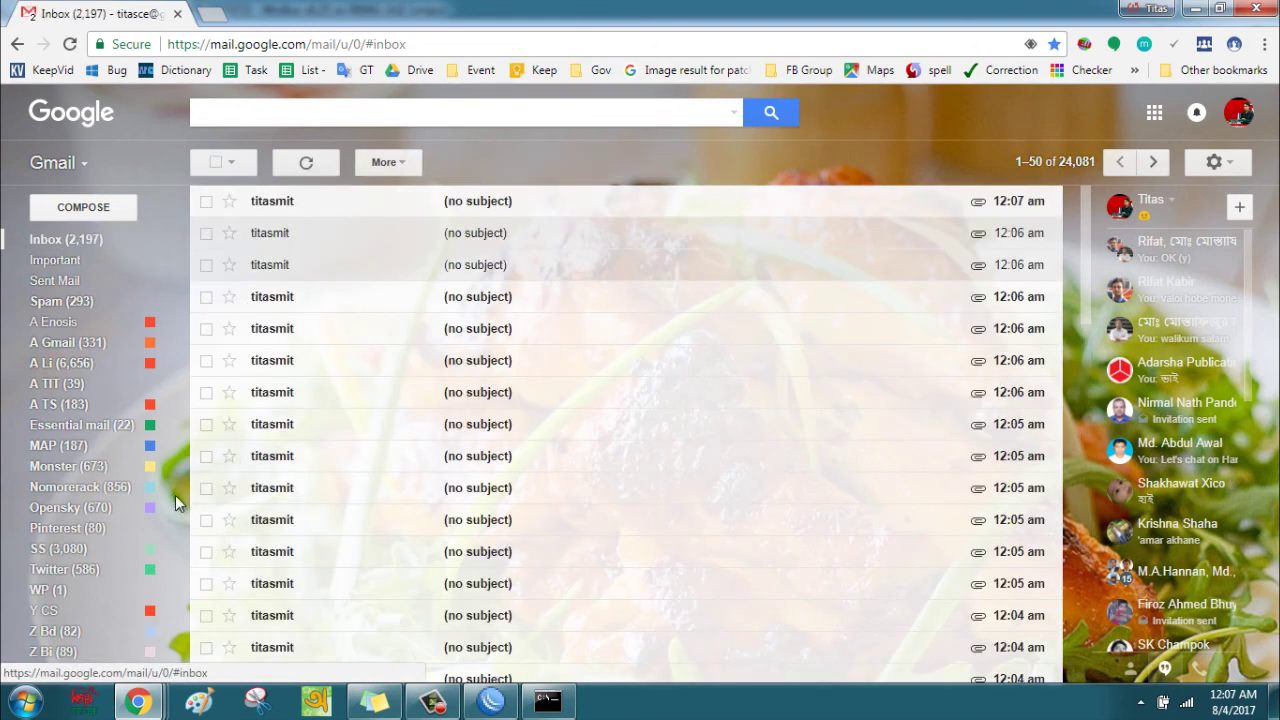